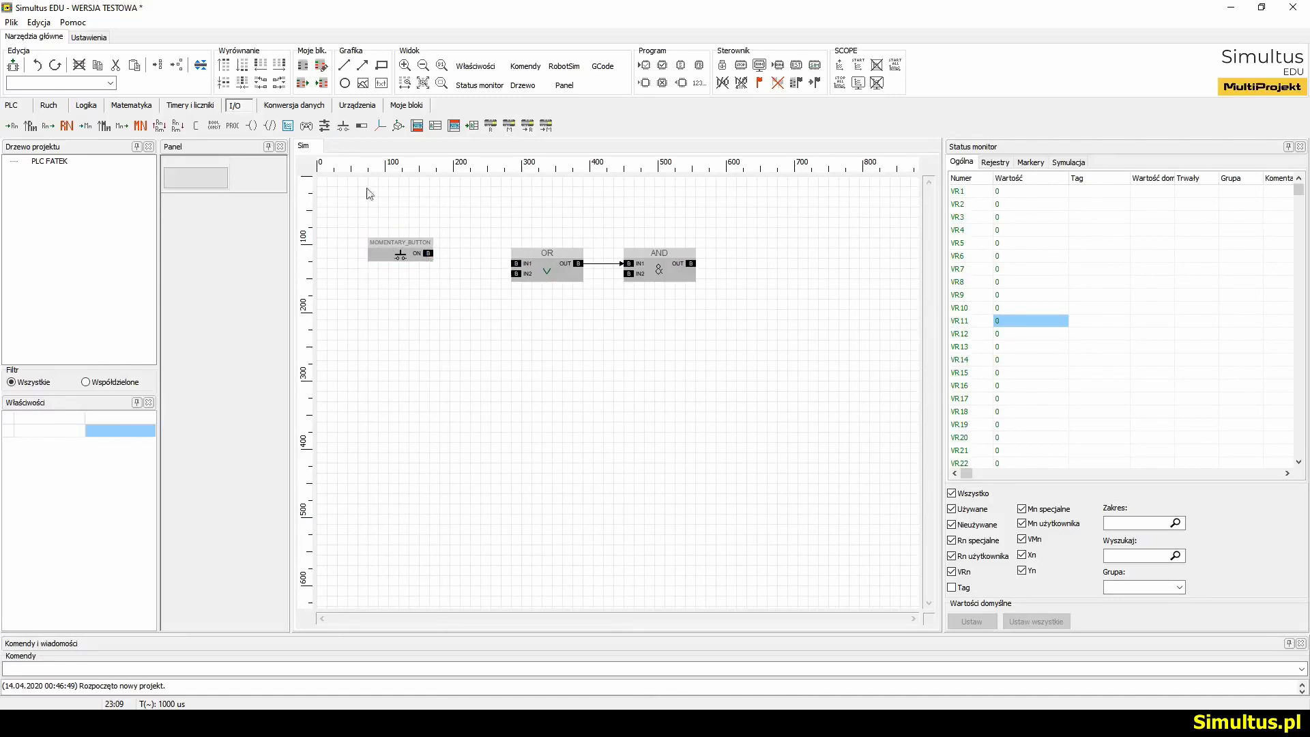
# Insert a SWITCH_BUTTON block below the momentary button and wire the two buttons to IN1 and IN2 of the OR block
pyautogui.click(362, 126)
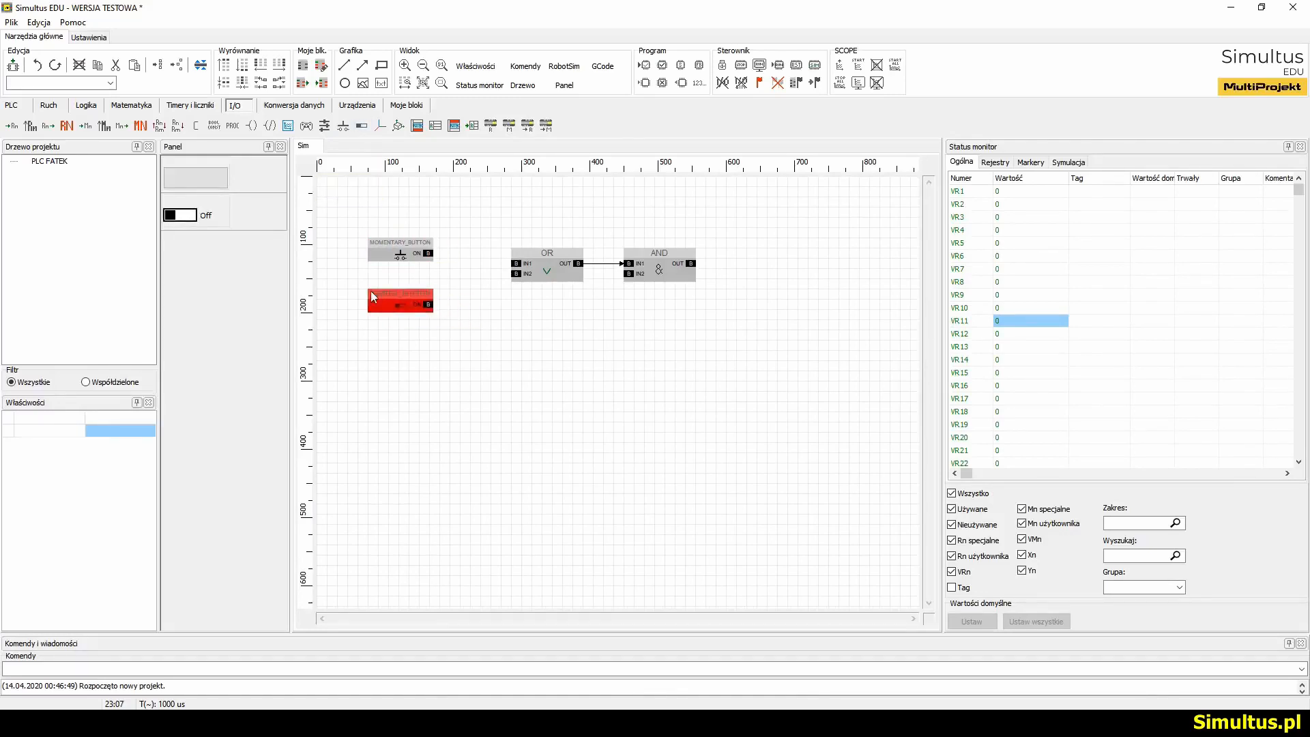
pyautogui.click(371, 291)
pyautogui.moveTo(428, 253); pyautogui.dragTo(518, 273)
pyautogui.moveTo(430, 305); pyautogui.dragTo(517, 274)
# Name the momentary button block START and the switch button block przelacznik
pyautogui.click(400, 253)
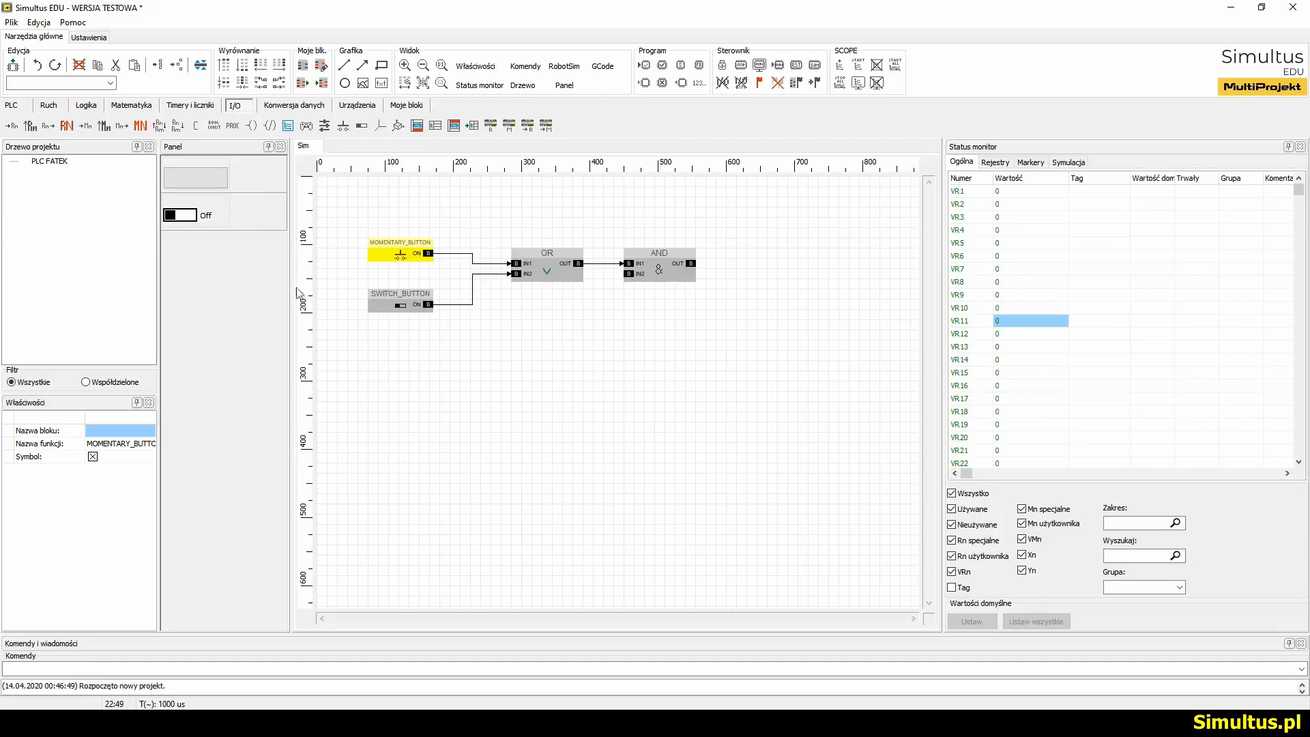
pyautogui.click(113, 432)
pyautogui.write('START')
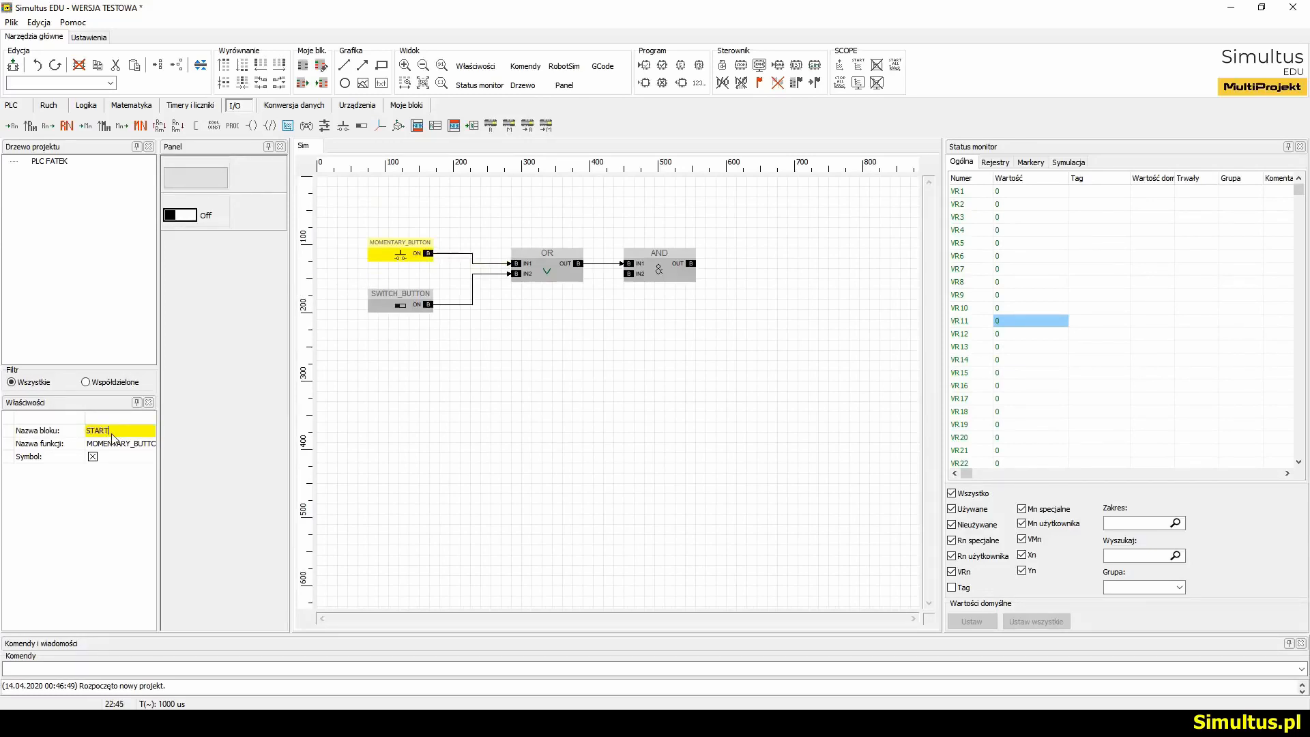
pyautogui.press('Return')
pyautogui.click(416, 299)
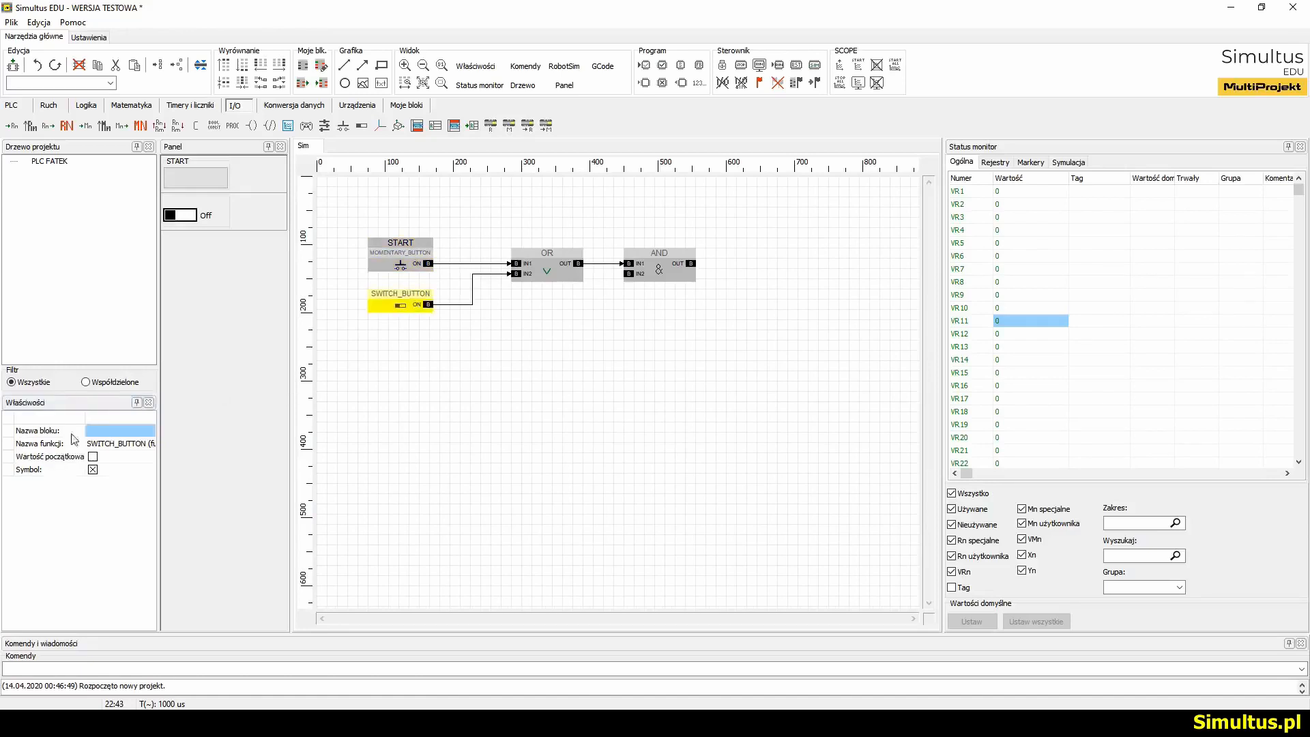
pyautogui.click(107, 432)
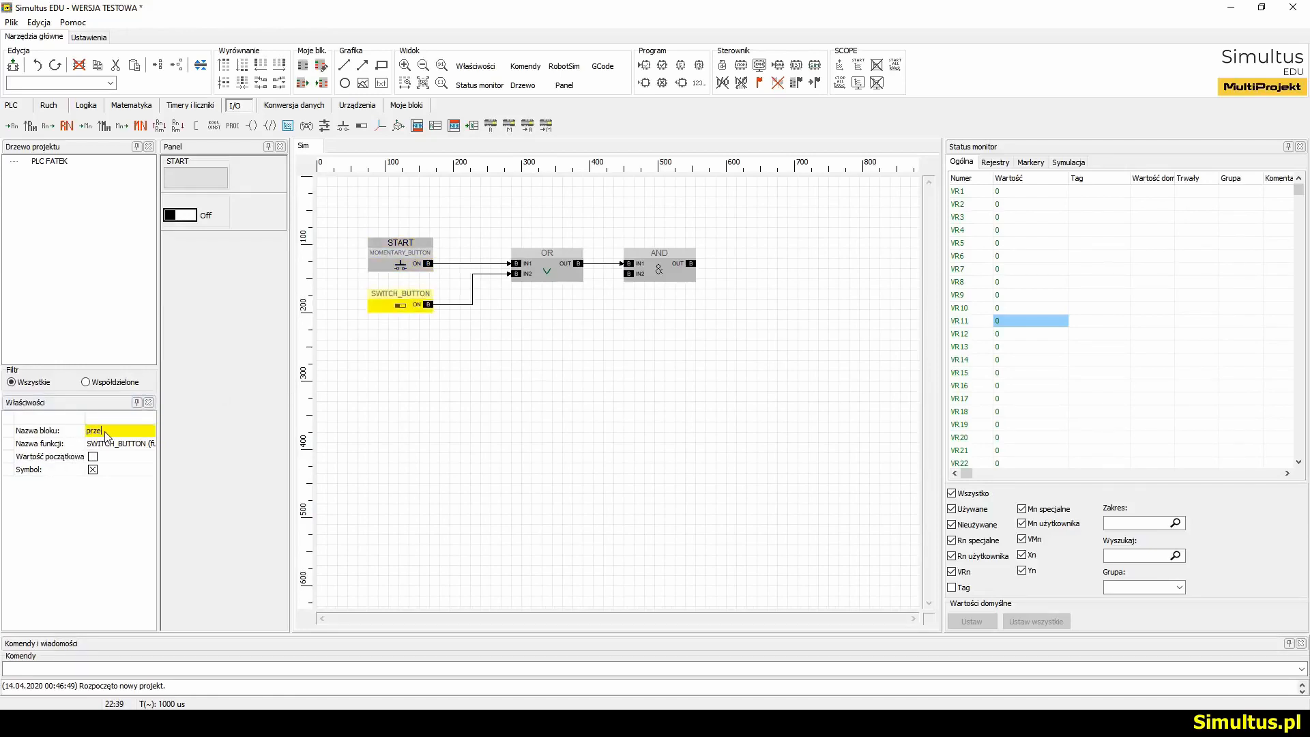
pyautogui.press('Return')
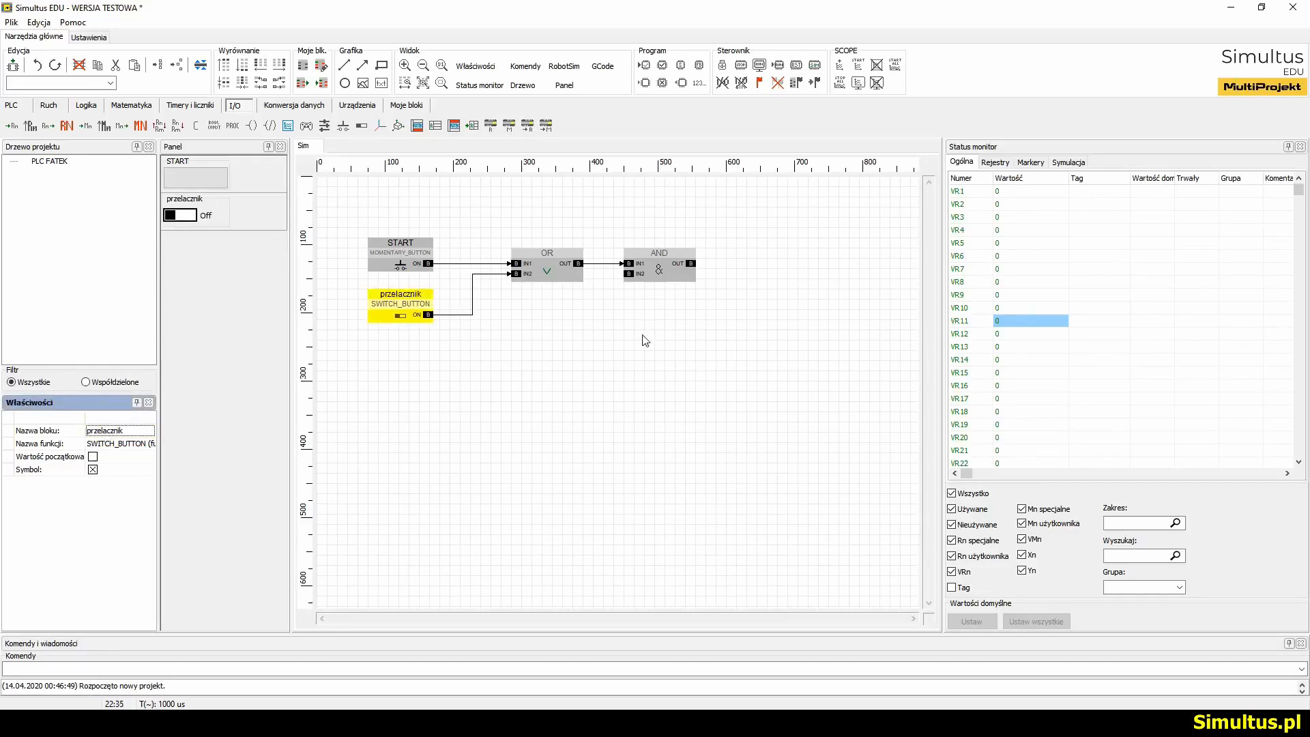
# Run the simulation and test the OR block's response to the START button and the przelacznik switch
pyautogui.click(815, 65)
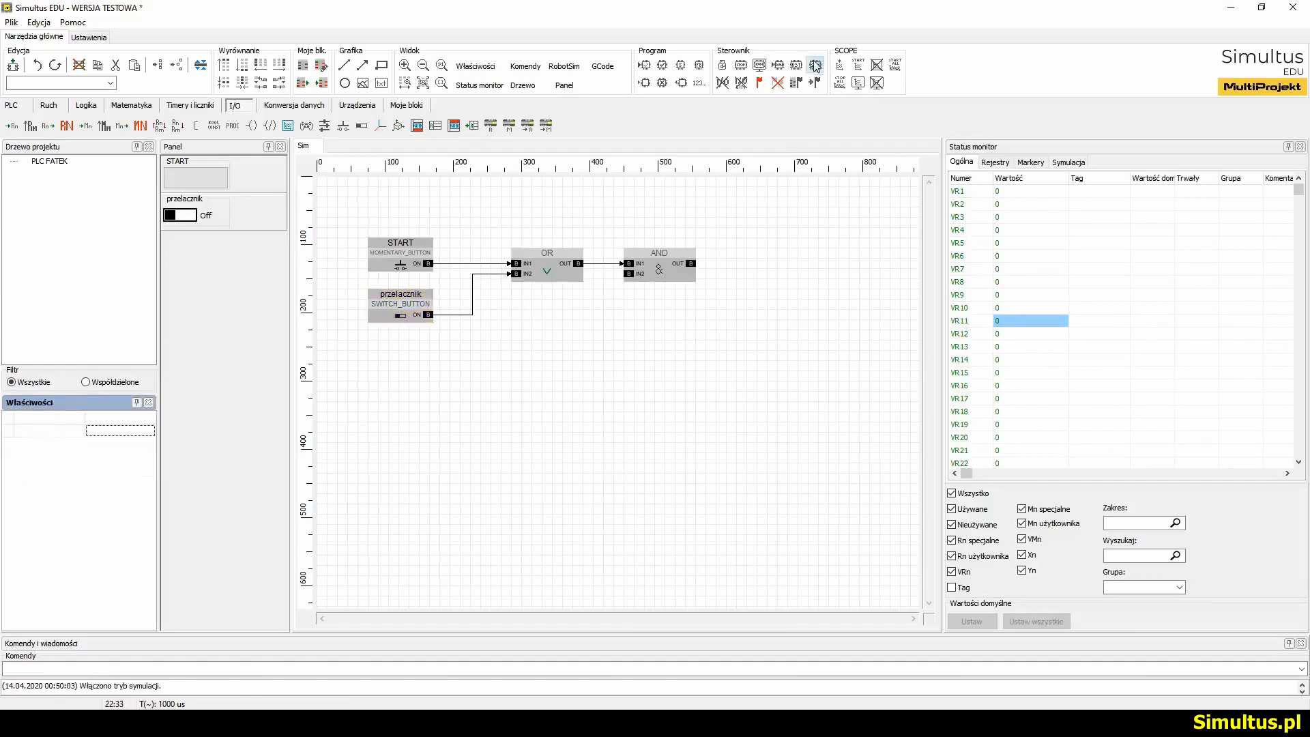
pyautogui.click(197, 176)
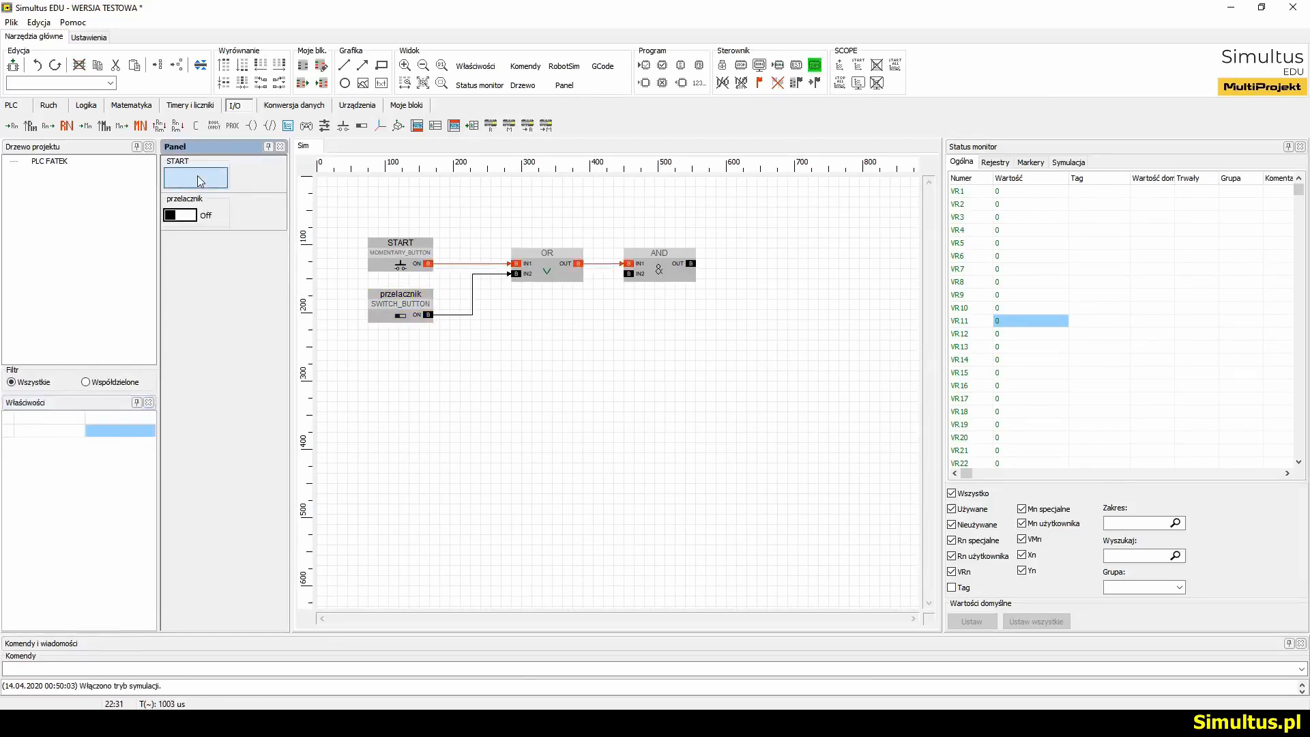
pyautogui.click(198, 176)
pyautogui.click(184, 215)
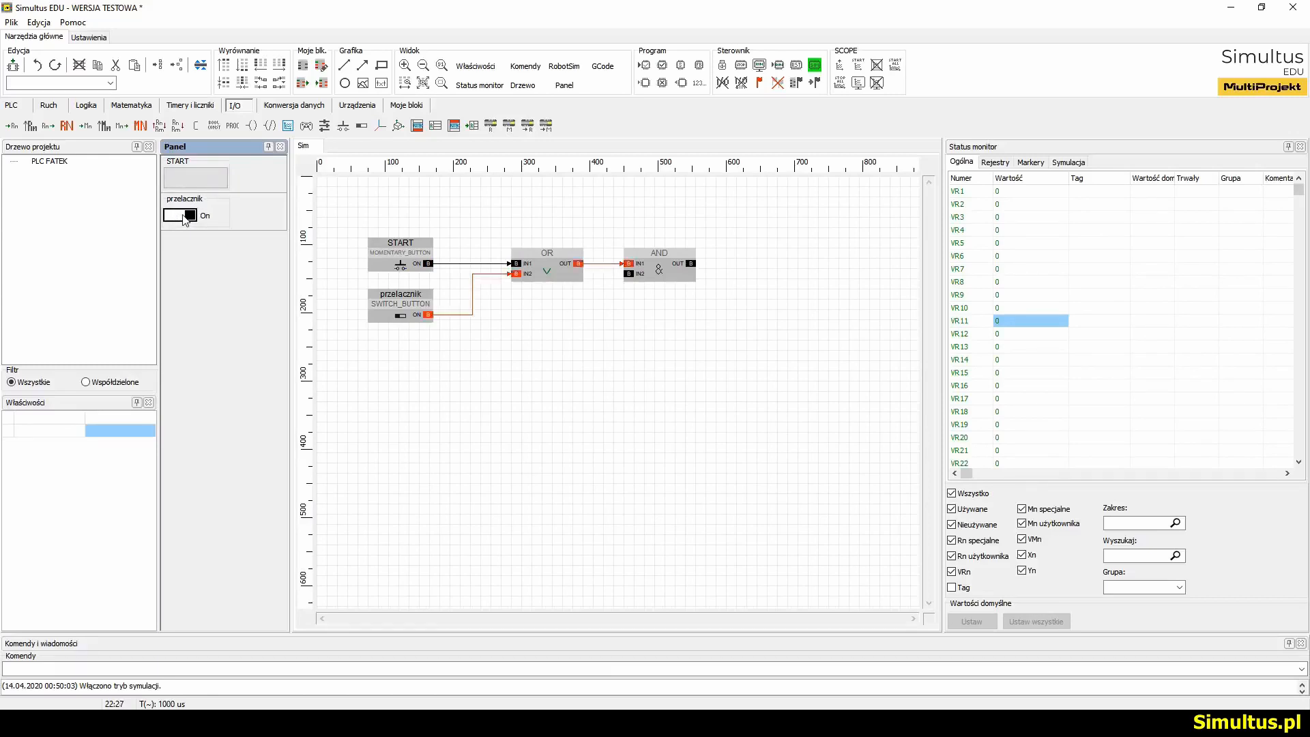
pyautogui.click(196, 177)
pyautogui.click(198, 182)
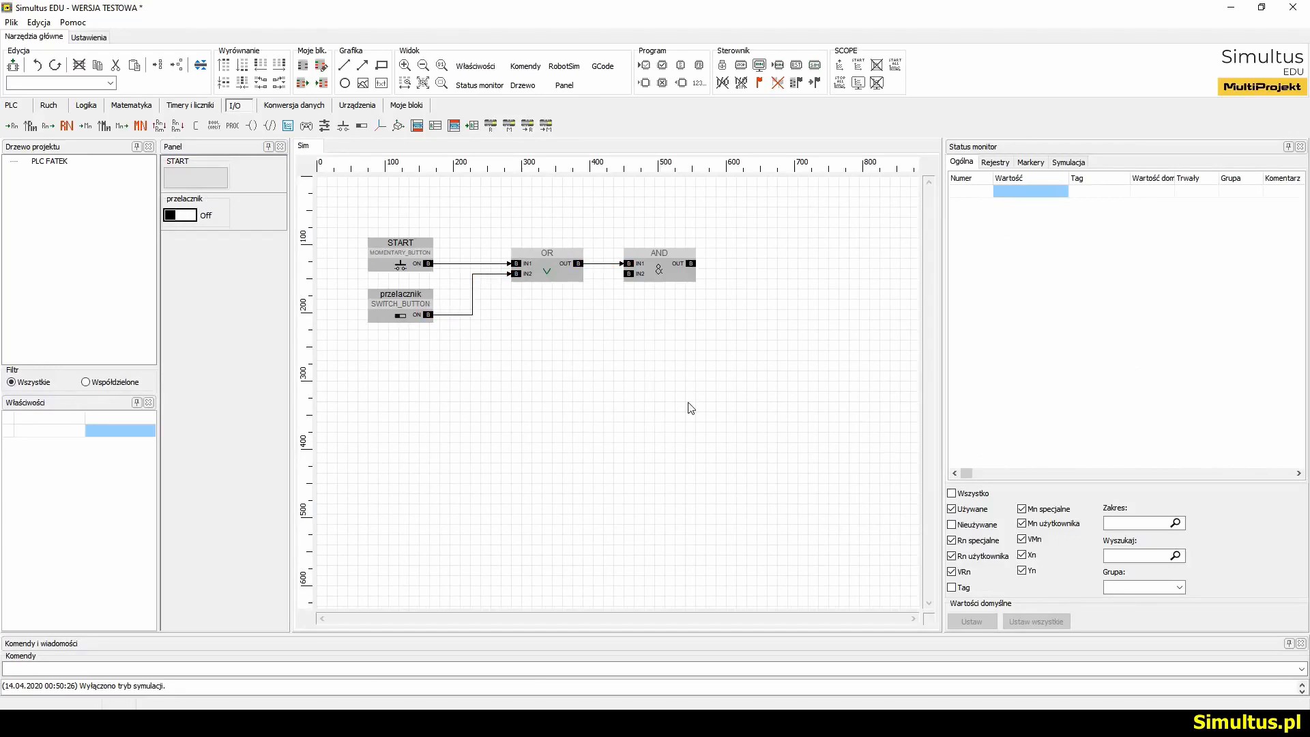
# Insert a marker read block (M) for marker VM1 below the przelacznik block
pyautogui.click(122, 126)
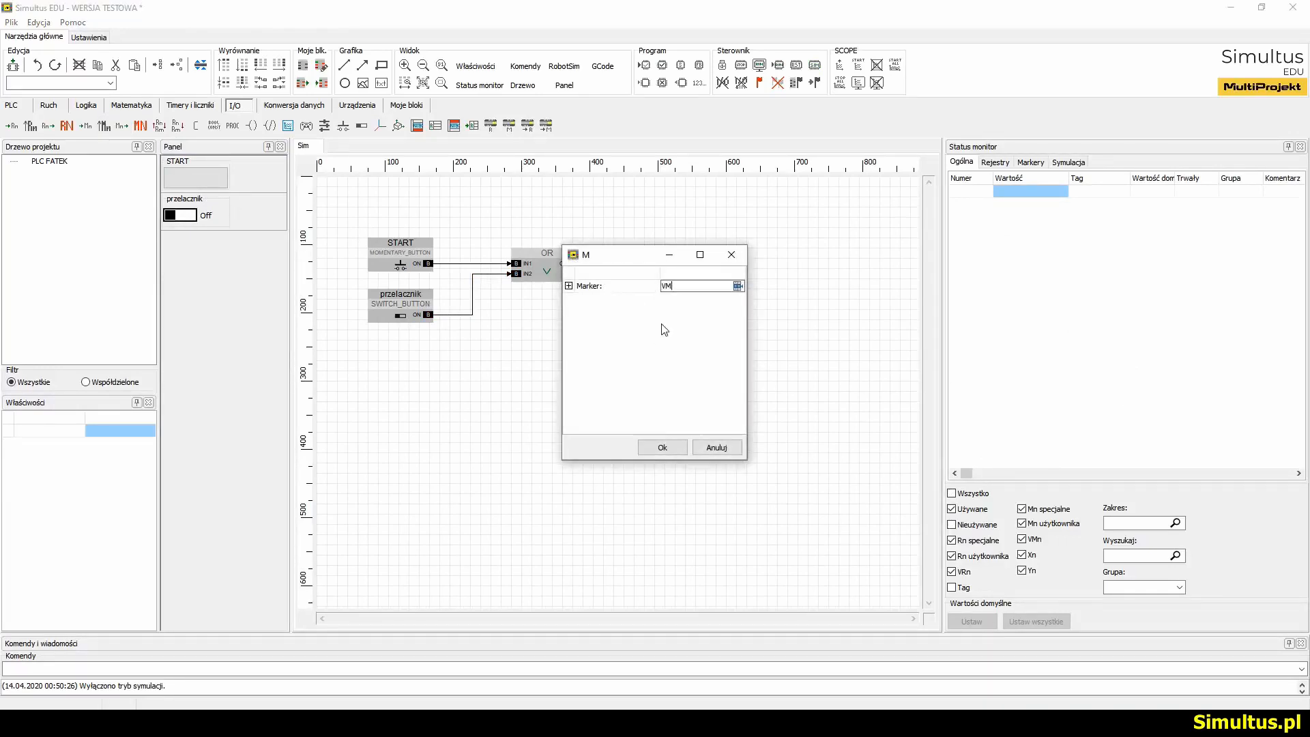
pyautogui.write('1')
pyautogui.press('Return')
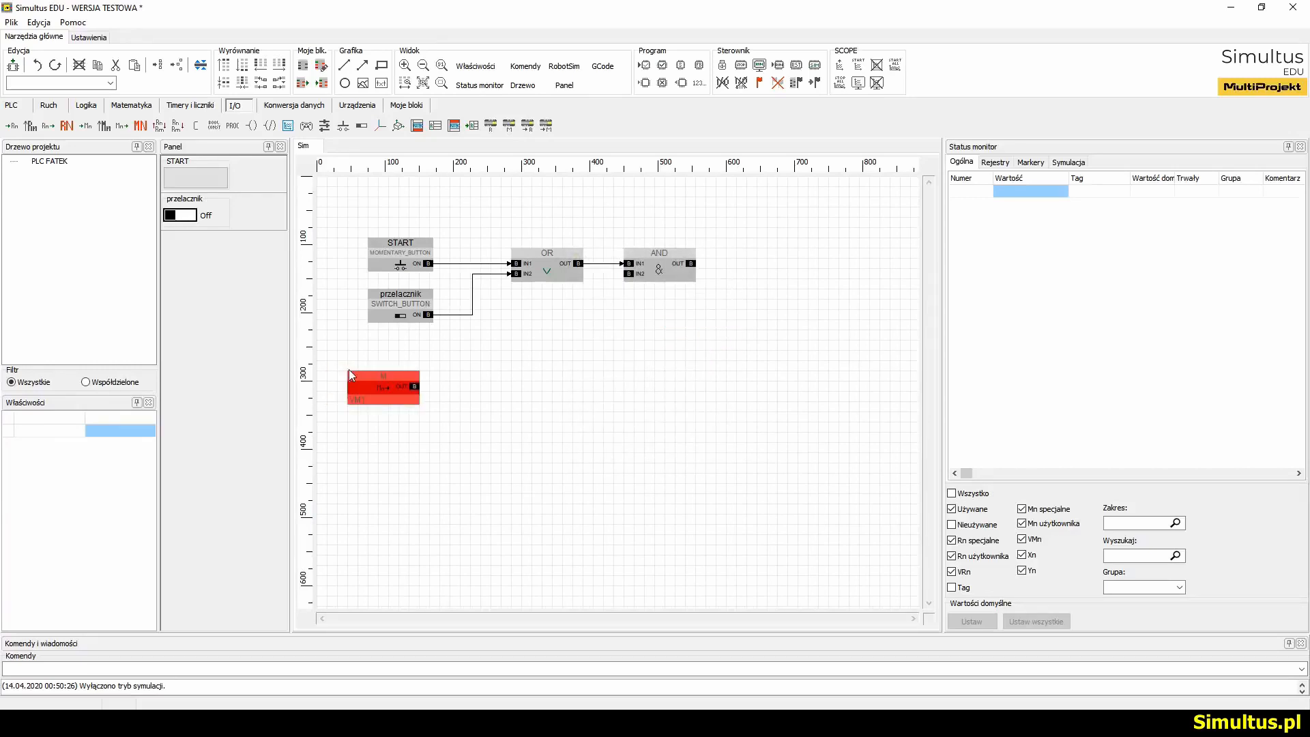
pyautogui.click(359, 369)
# Wire the VM1 marker block's output to IN2 of the AND block and shift the wire's vertical segment closer to the AND block
pyautogui.moveTo(427, 386); pyautogui.dragTo(622, 274)
pyautogui.moveTo(527, 349); pyautogui.dragTo(600, 345)
pyautogui.click(711, 357)
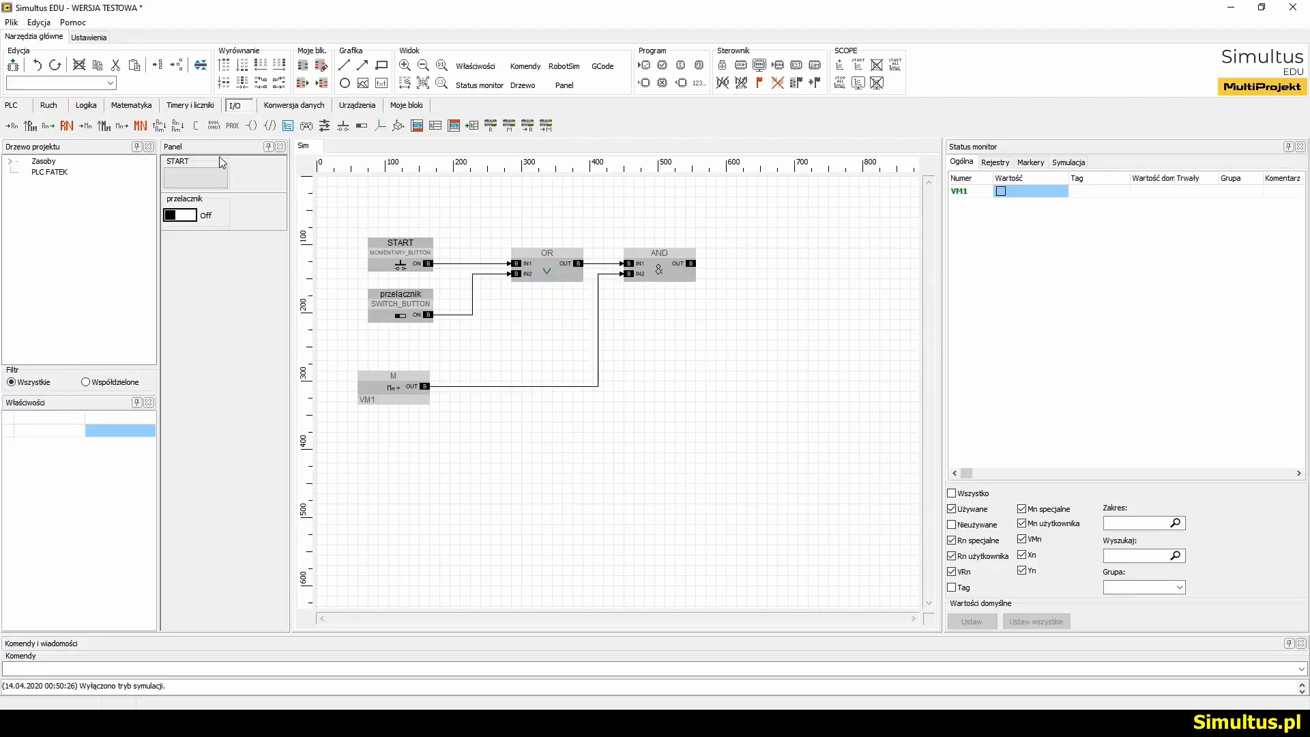
# Insert a WRITE_M block for marker VM2 beside the AND block and connect the AND output to its input
pyautogui.click(86, 126)
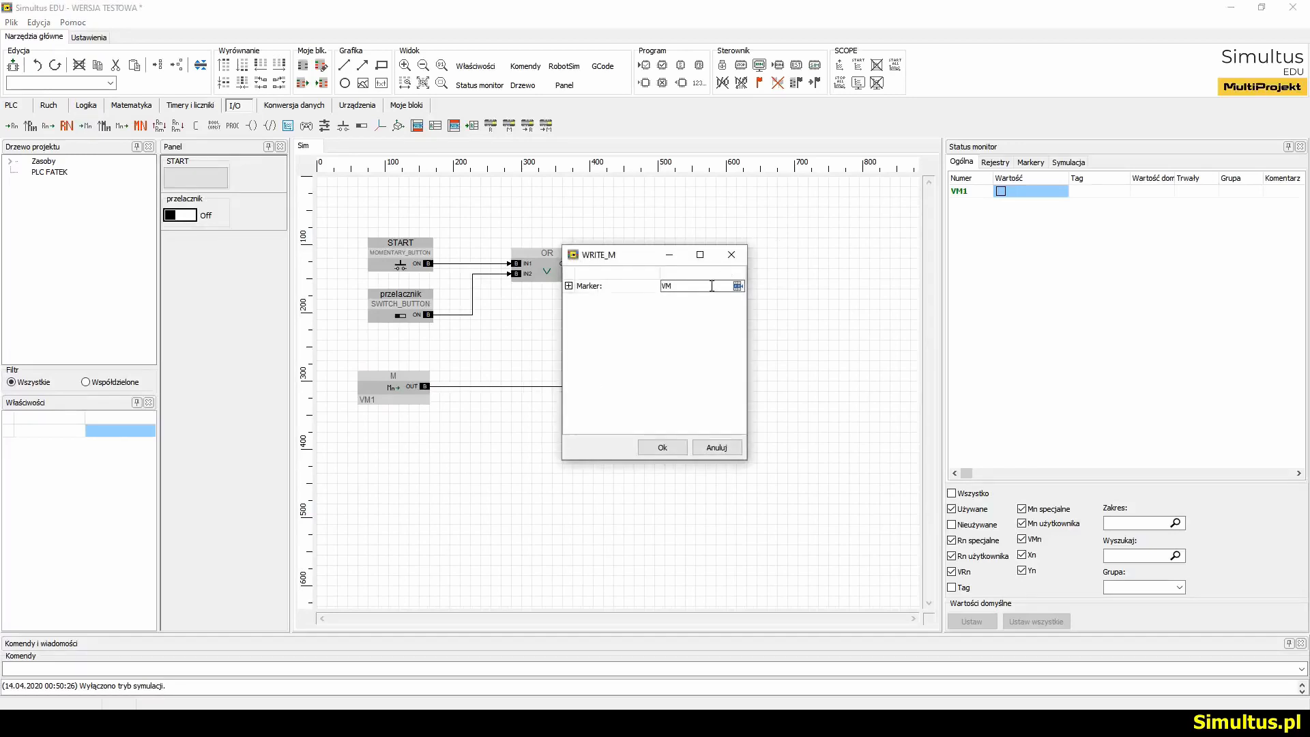
pyautogui.write('2')
pyautogui.press('Return')
pyautogui.click(759, 254)
pyautogui.moveTo(692, 263); pyautogui.dragTo(761, 264)
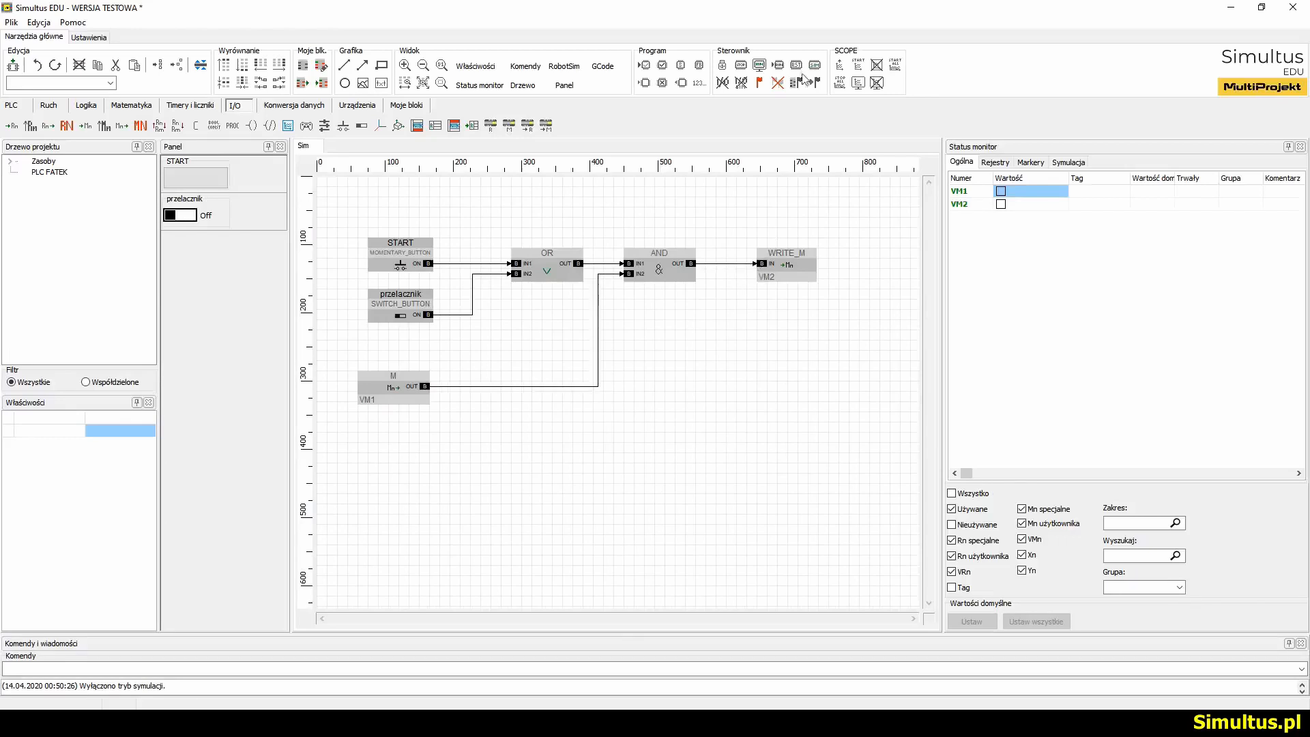
# Run the simulation with marker VM1 set on, testing the START button and switching przelacznik on and back off
pyautogui.click(815, 65)
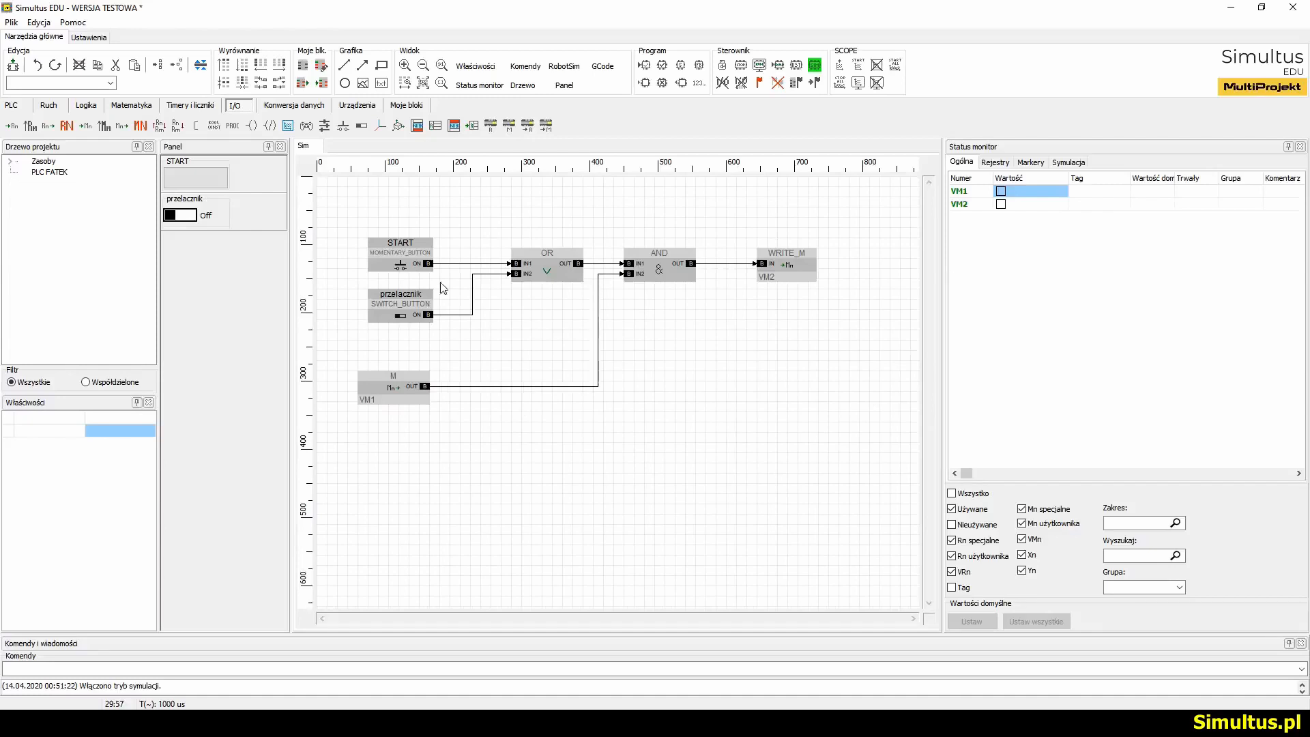
pyautogui.click(1001, 191)
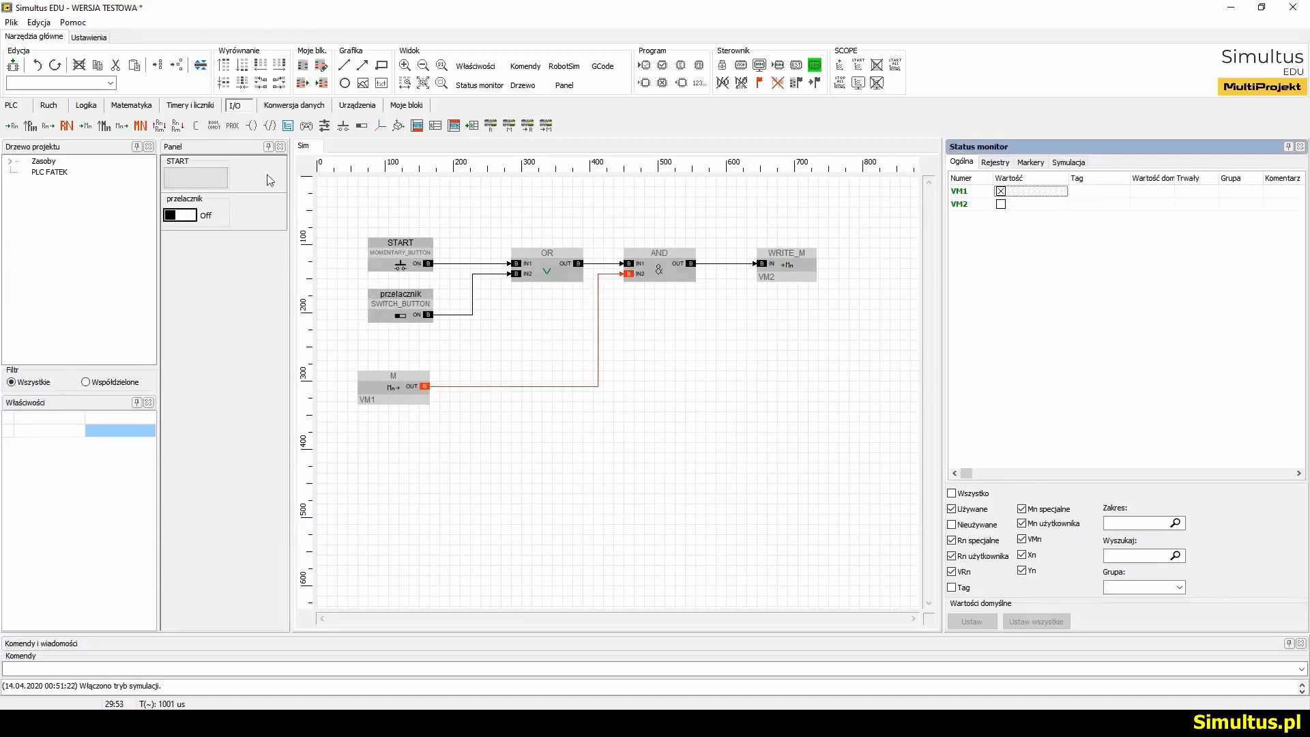
pyautogui.click(226, 180)
pyautogui.click(186, 216)
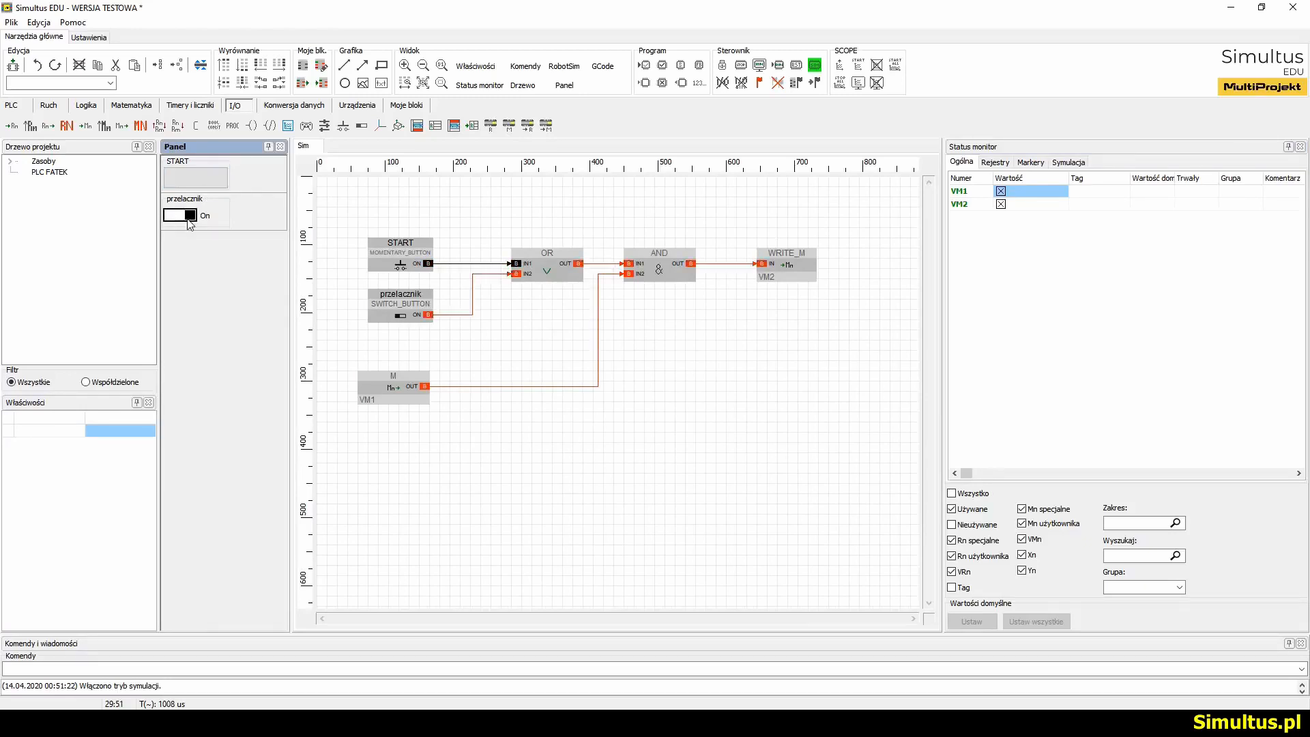
pyautogui.click(196, 173)
pyautogui.click(180, 215)
# Test the START button repeatedly with przelacznik off and toggle marker VM1 off and back on
pyautogui.click(191, 178)
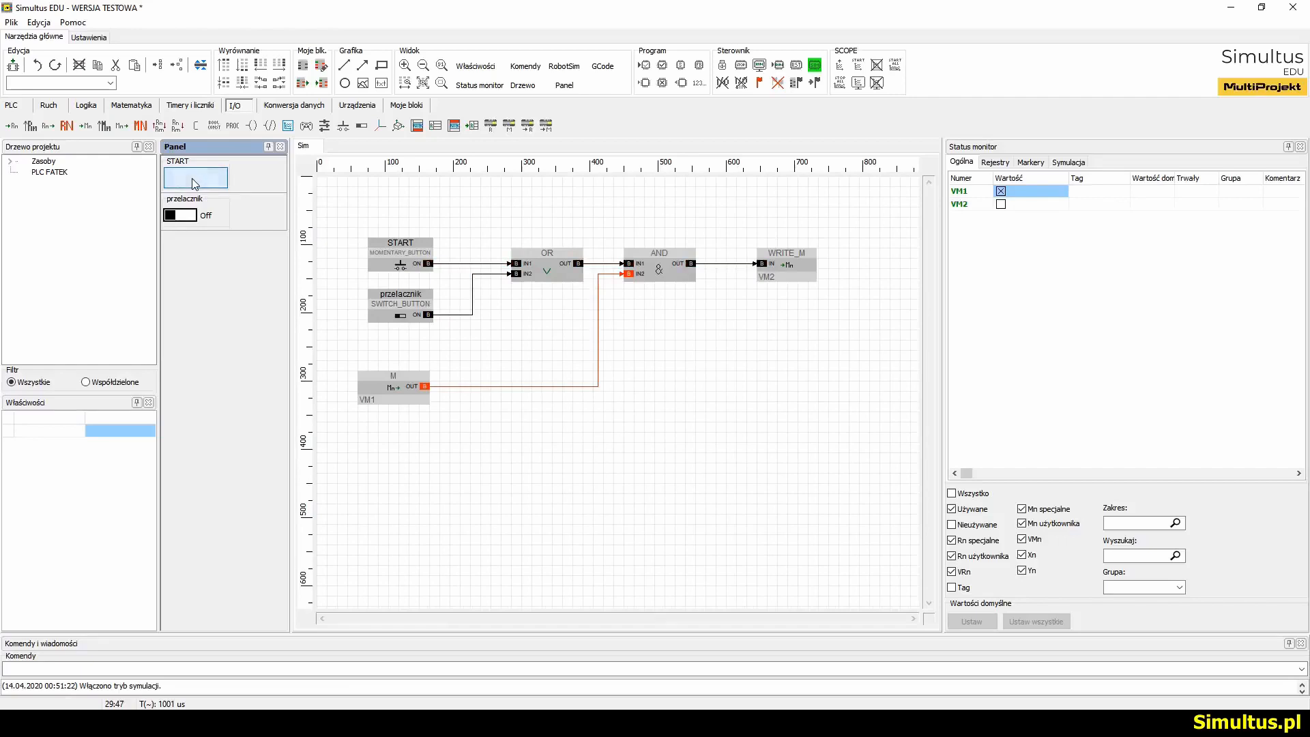
pyautogui.click(191, 178)
pyautogui.click(191, 178)
pyautogui.click(1001, 192)
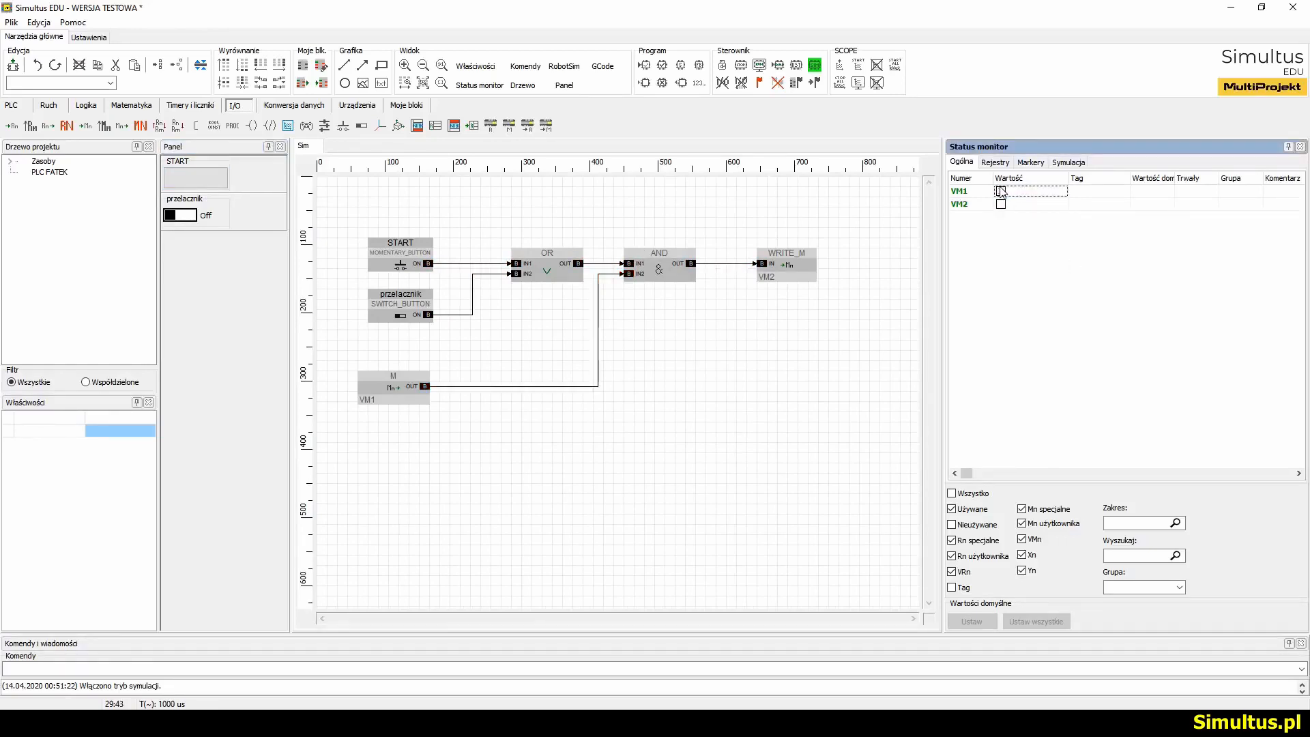
pyautogui.click(1001, 192)
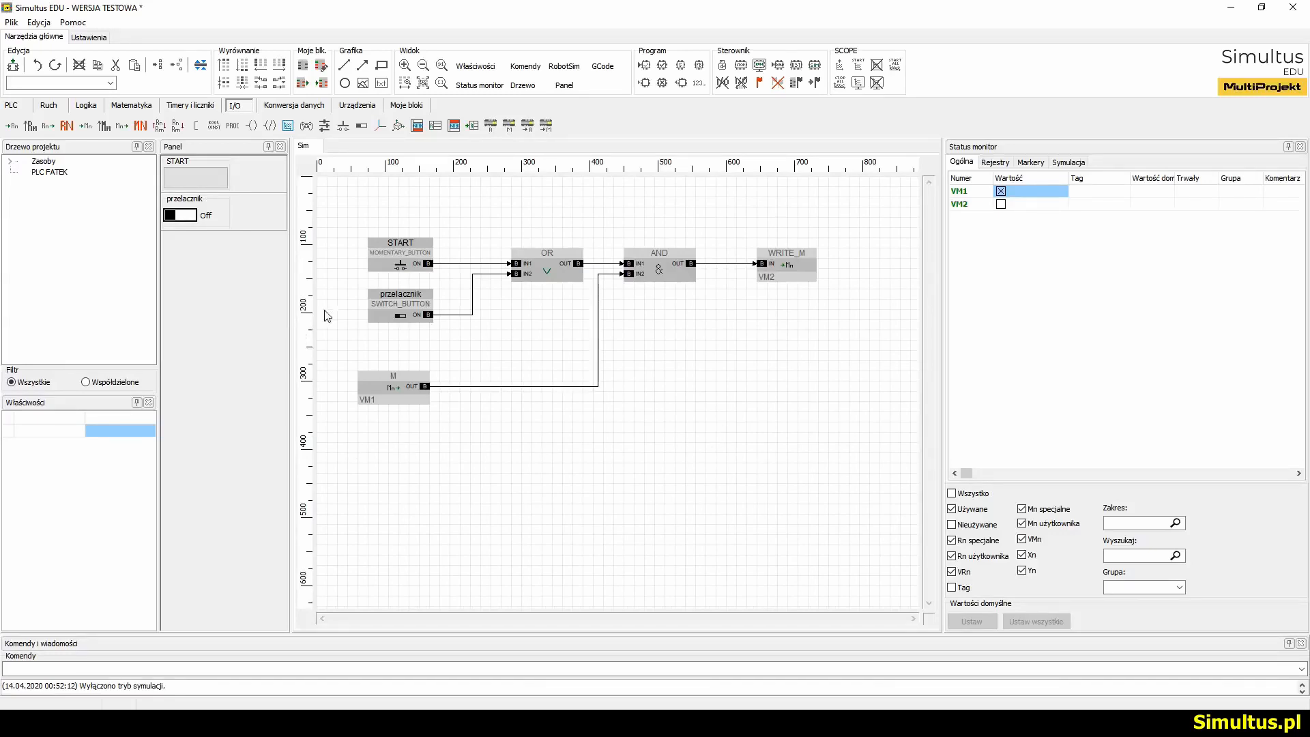
# Insert a SLIDER block below the VM1 marker block and name it suwak
pyautogui.moveTo(325, 126); pyautogui.dragTo(392, 448)
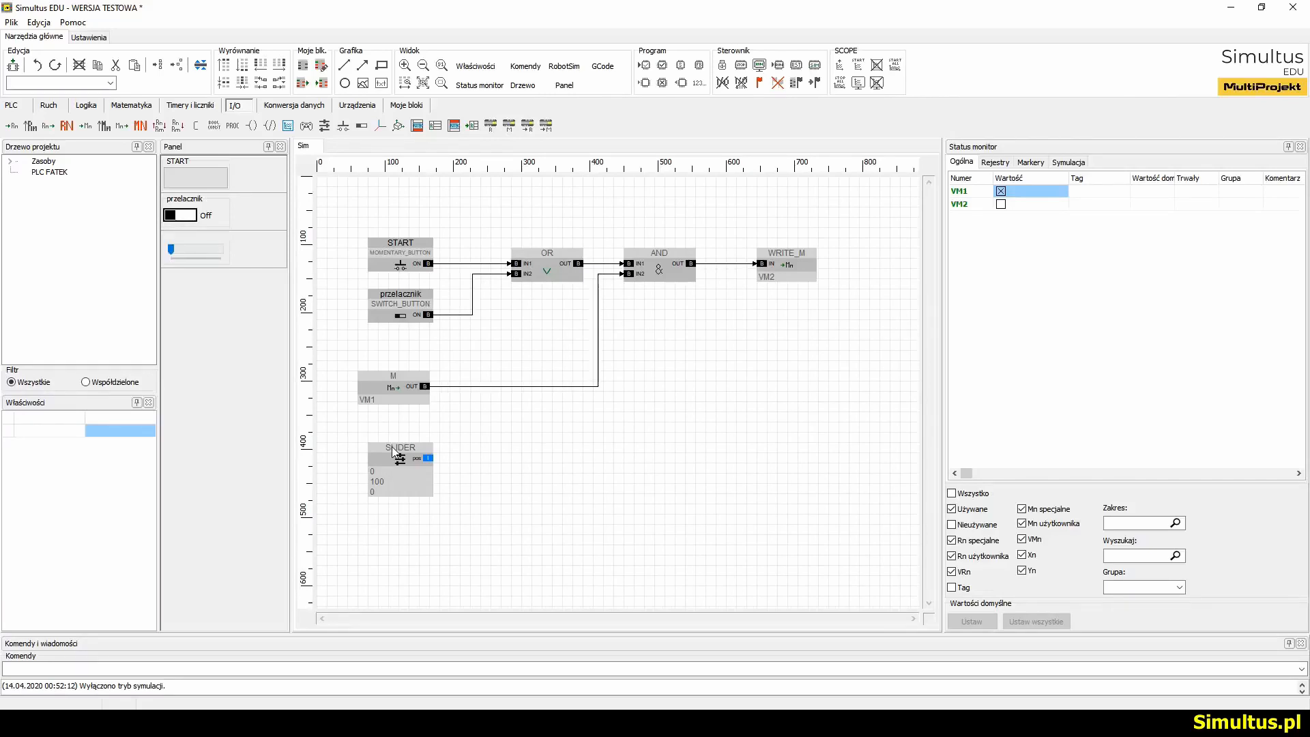
pyautogui.click(395, 452)
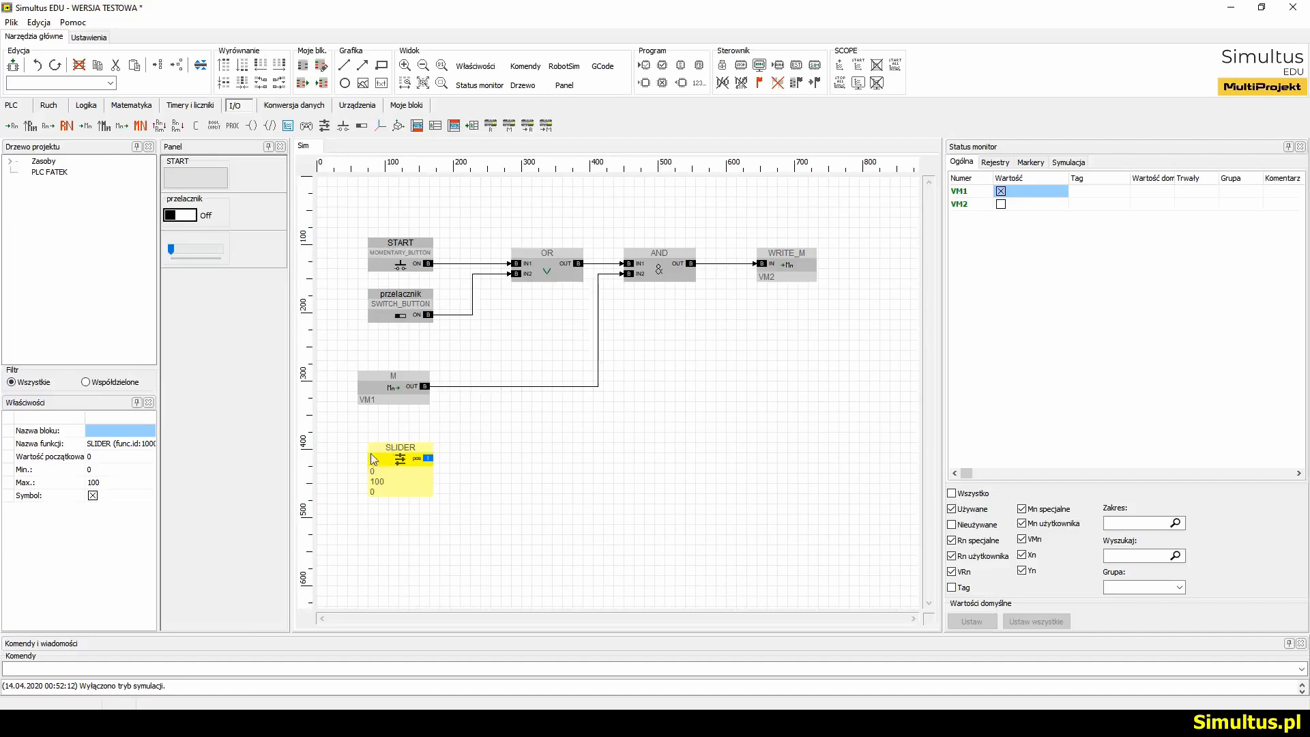
pyautogui.click(134, 433)
pyautogui.write('suwak')
pyautogui.press('Return')
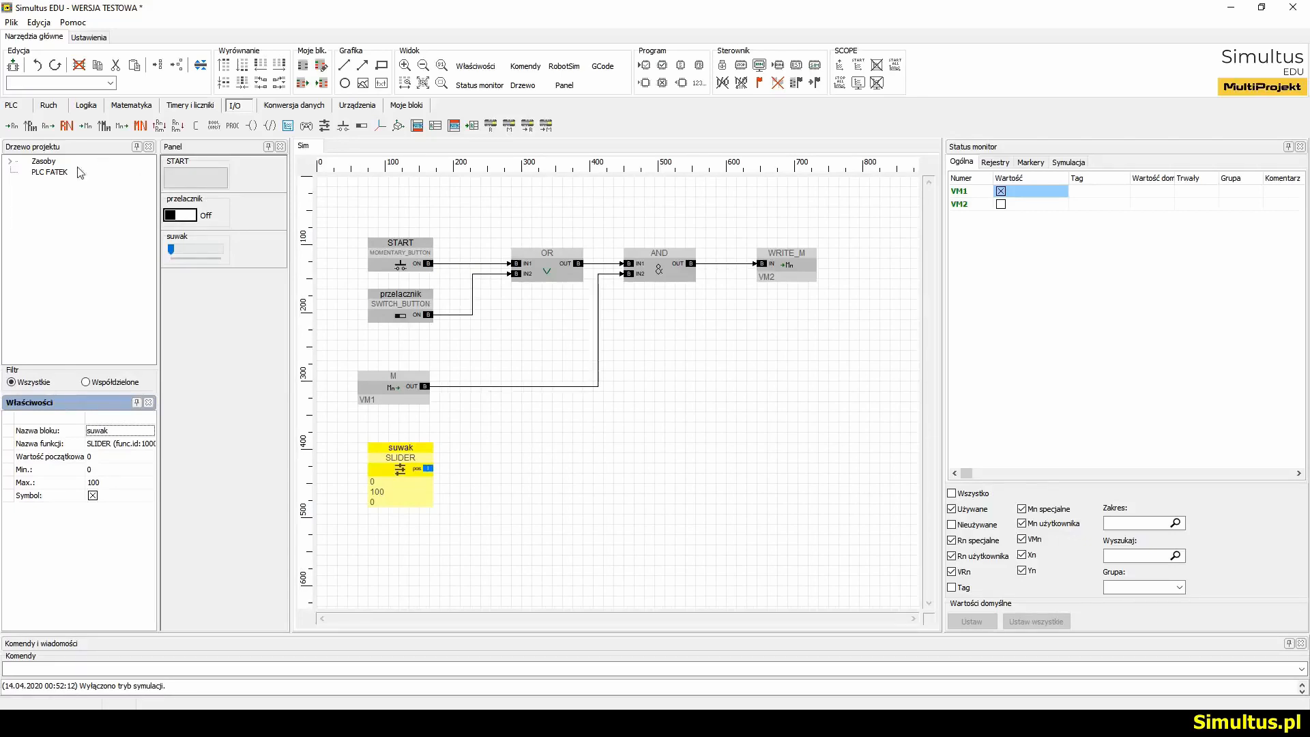
# Insert a register read block (R) for register VR2 below the suwak slider block
pyautogui.click(47, 125)
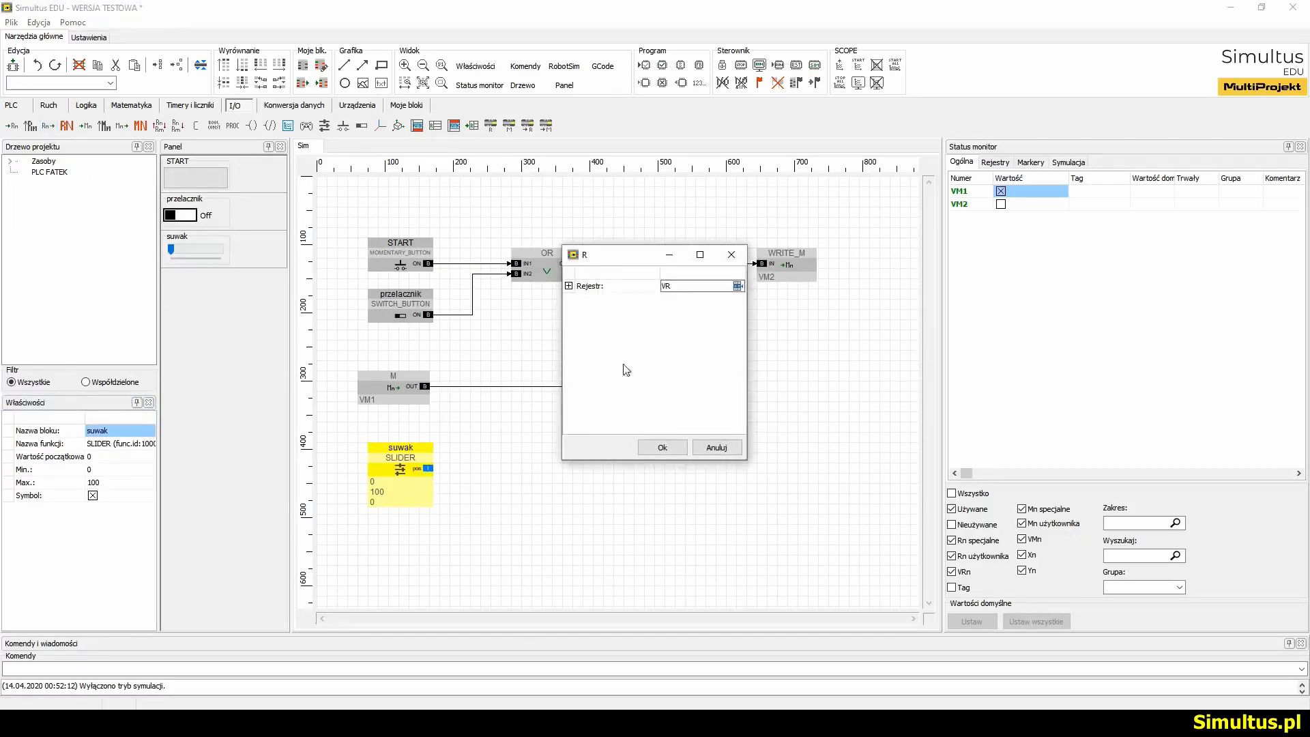
pyautogui.press('Return')
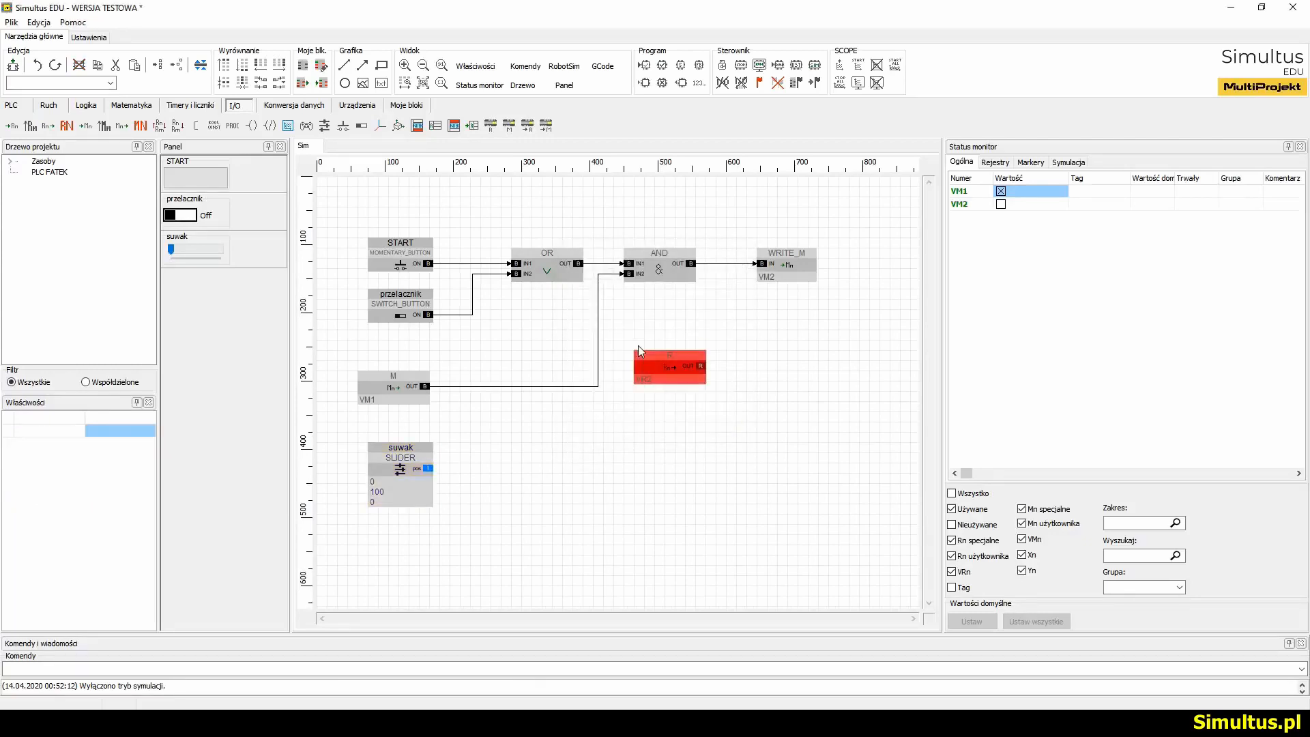
pyautogui.click(355, 534)
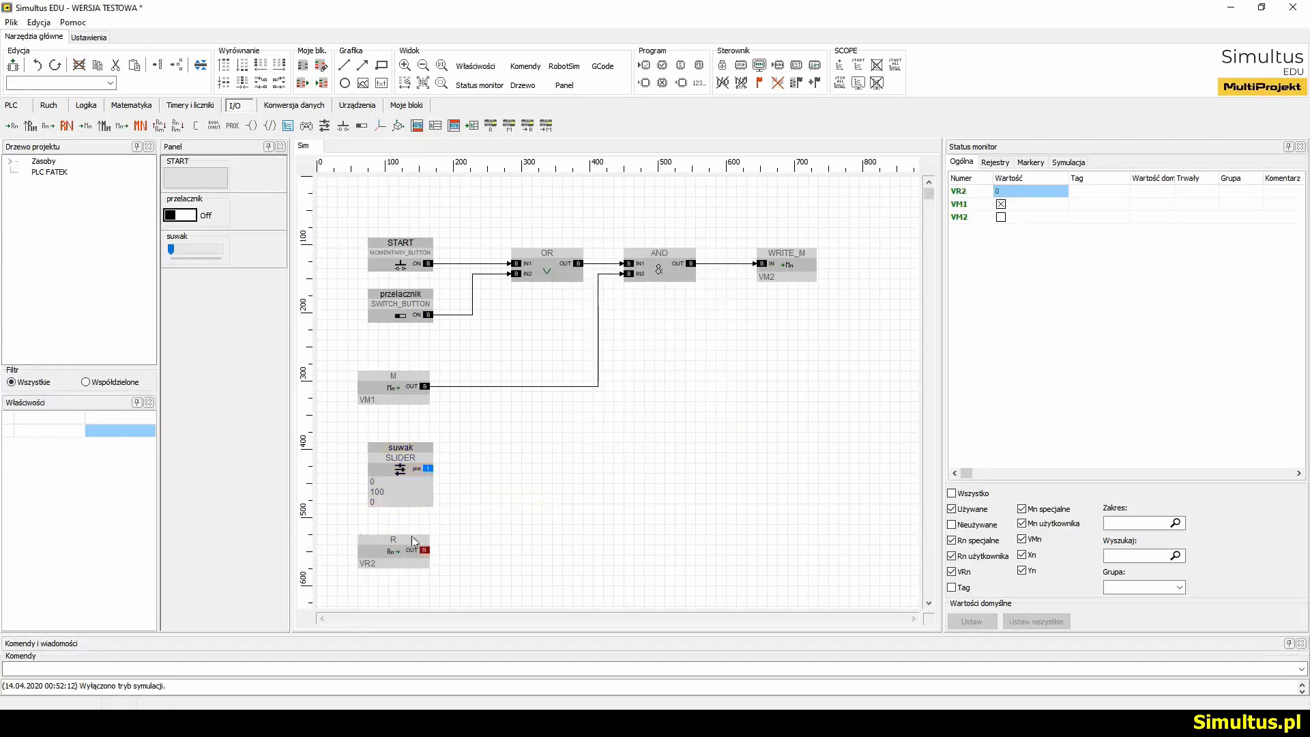
pyautogui.click(384, 563)
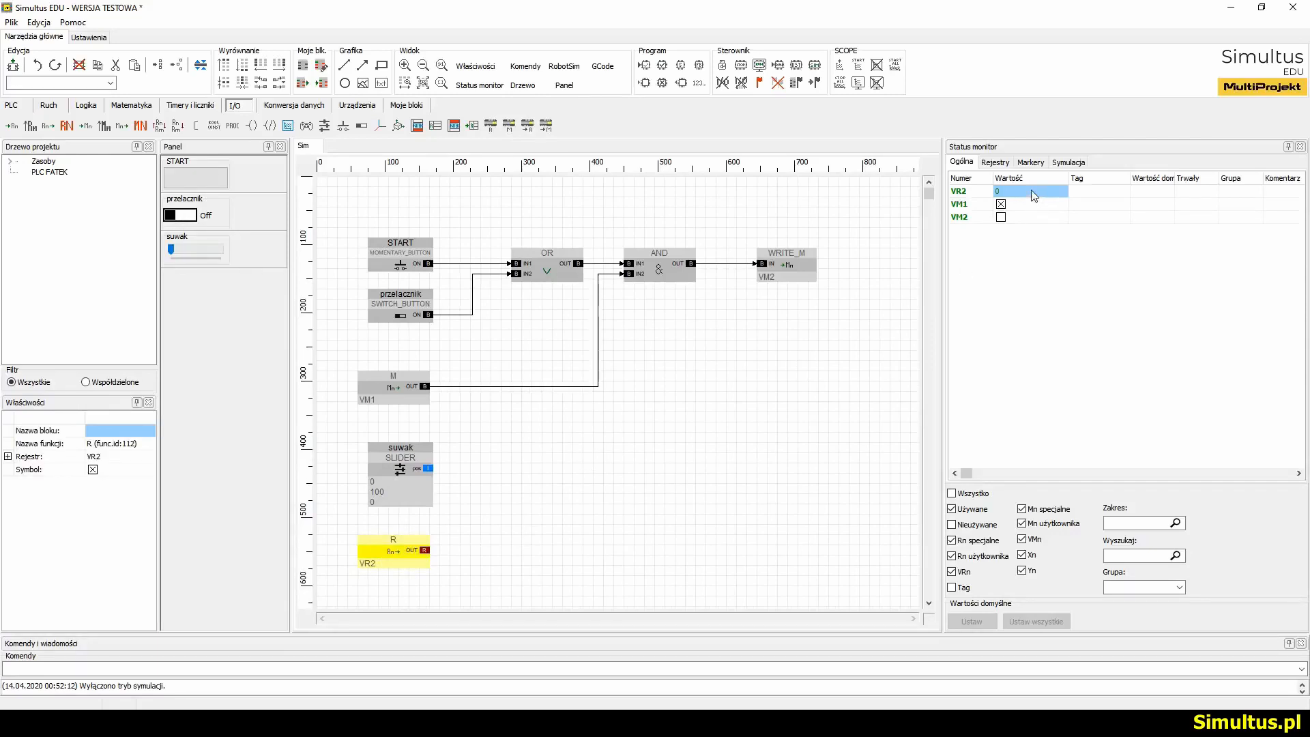
pyautogui.click(808, 471)
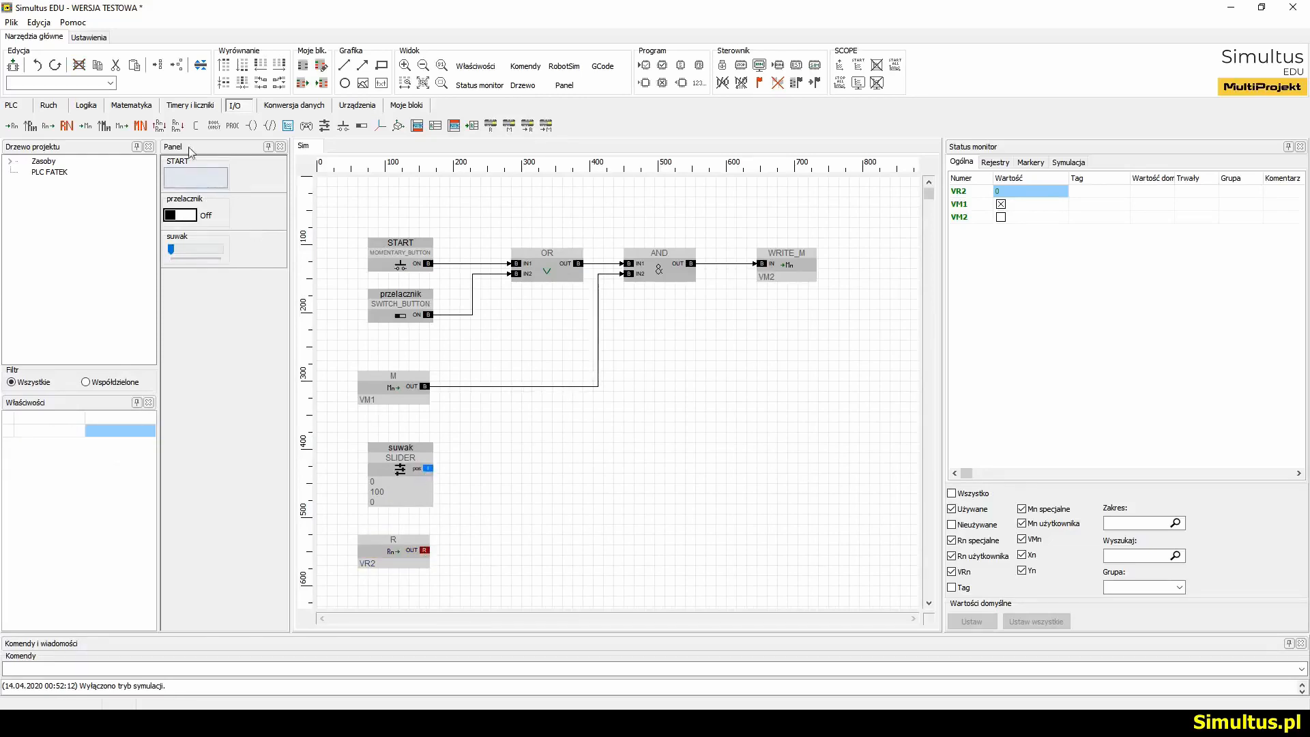
# Insert an ADDR addition block and wire the suwak slider to its input a and the VR2 register block to its input b
pyautogui.click(133, 108)
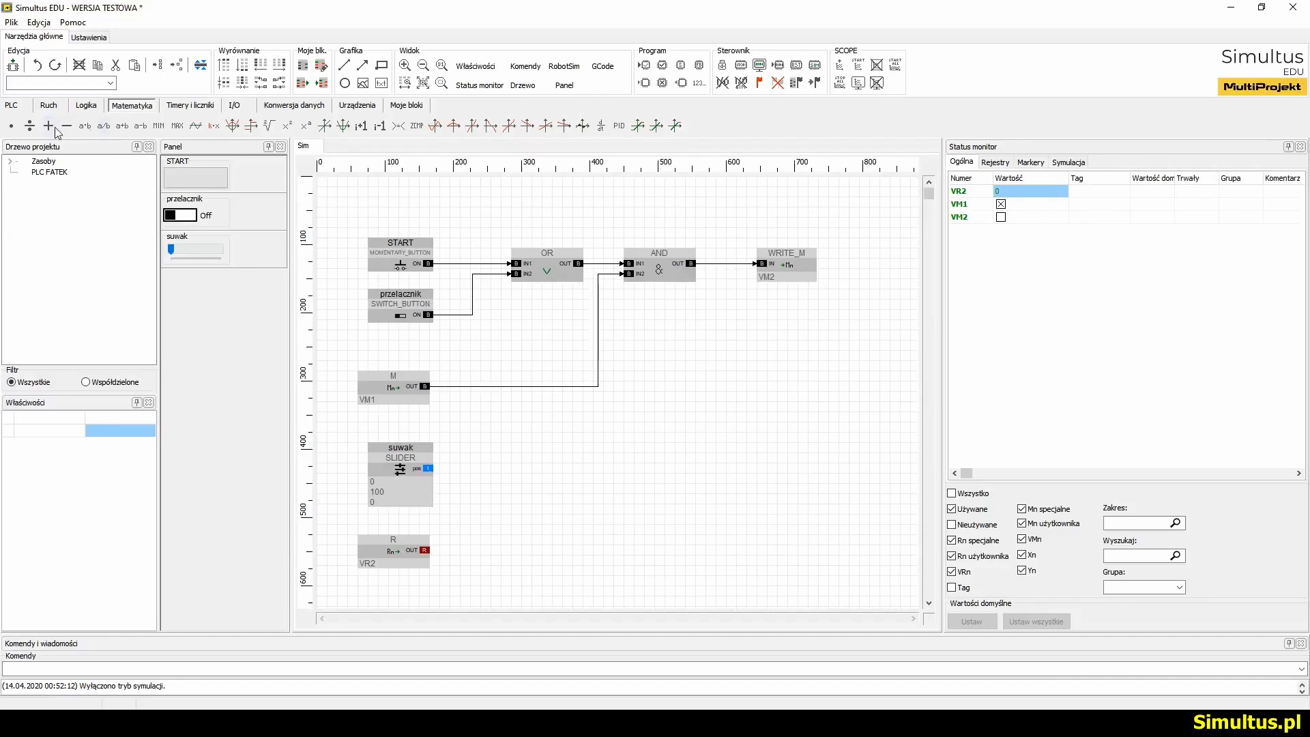
pyautogui.click(123, 127)
pyautogui.click(513, 476)
pyautogui.moveTo(427, 469); pyautogui.dragTo(516, 489)
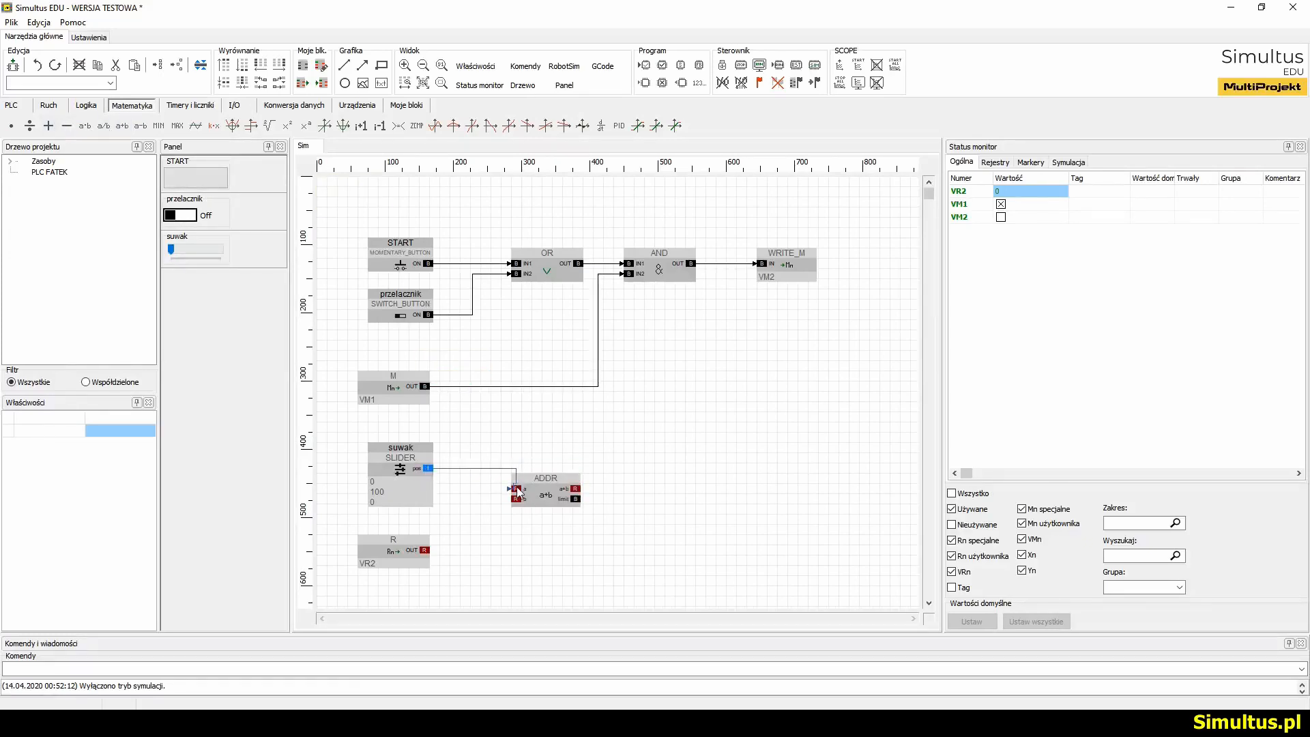
pyautogui.rightClick(483, 469)
pyautogui.click(502, 476)
pyautogui.moveTo(424, 550); pyautogui.dragTo(517, 499)
# Insert a WRITE_R block for register VR5 and connect the ADDR block's a+b output to its input
pyautogui.click(235, 105)
pyautogui.click(12, 127)
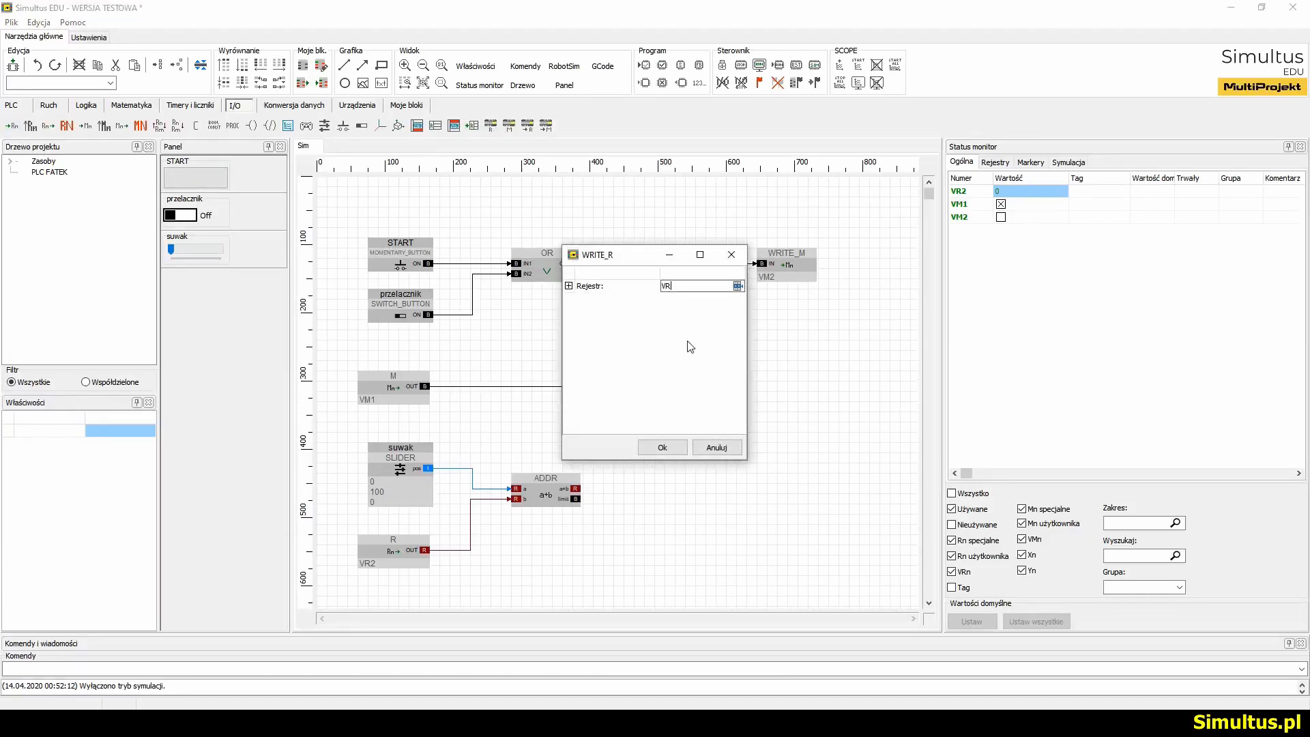
pyautogui.press('Return')
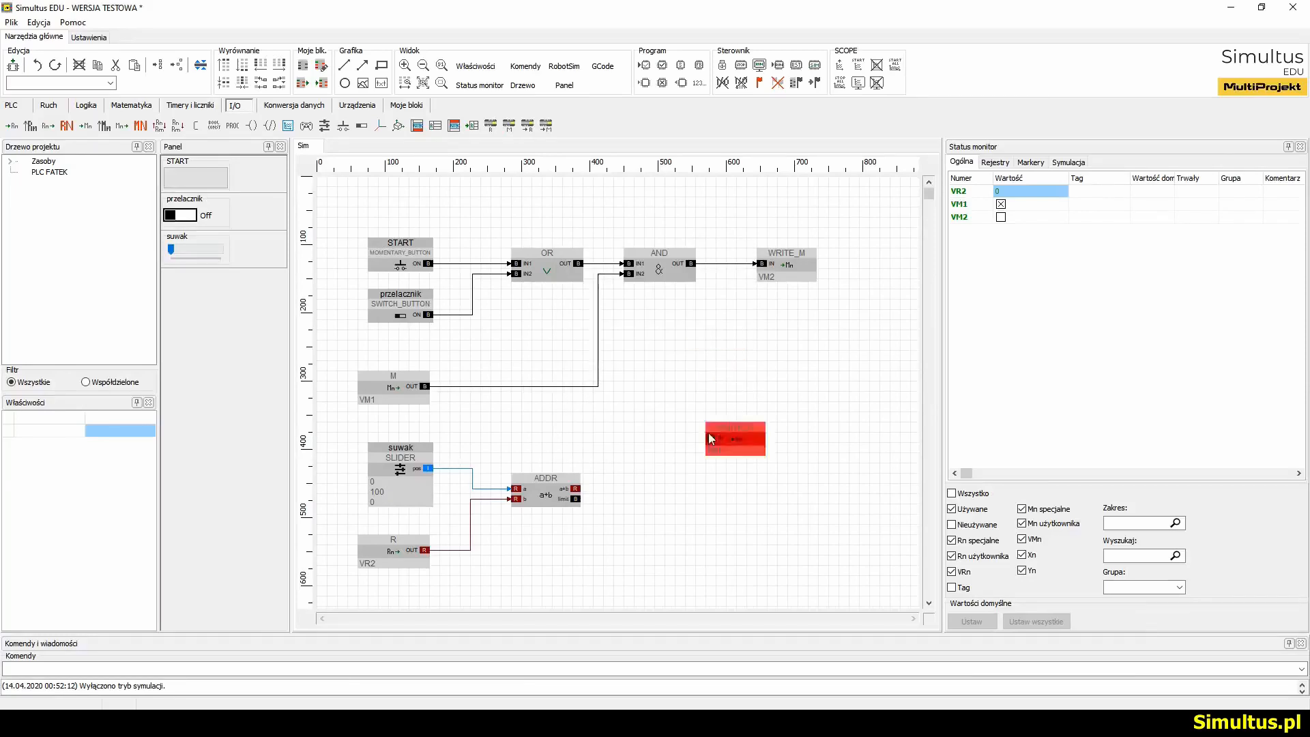
pyautogui.click(707, 468)
pyautogui.moveTo(576, 488); pyautogui.dragTo(710, 480)
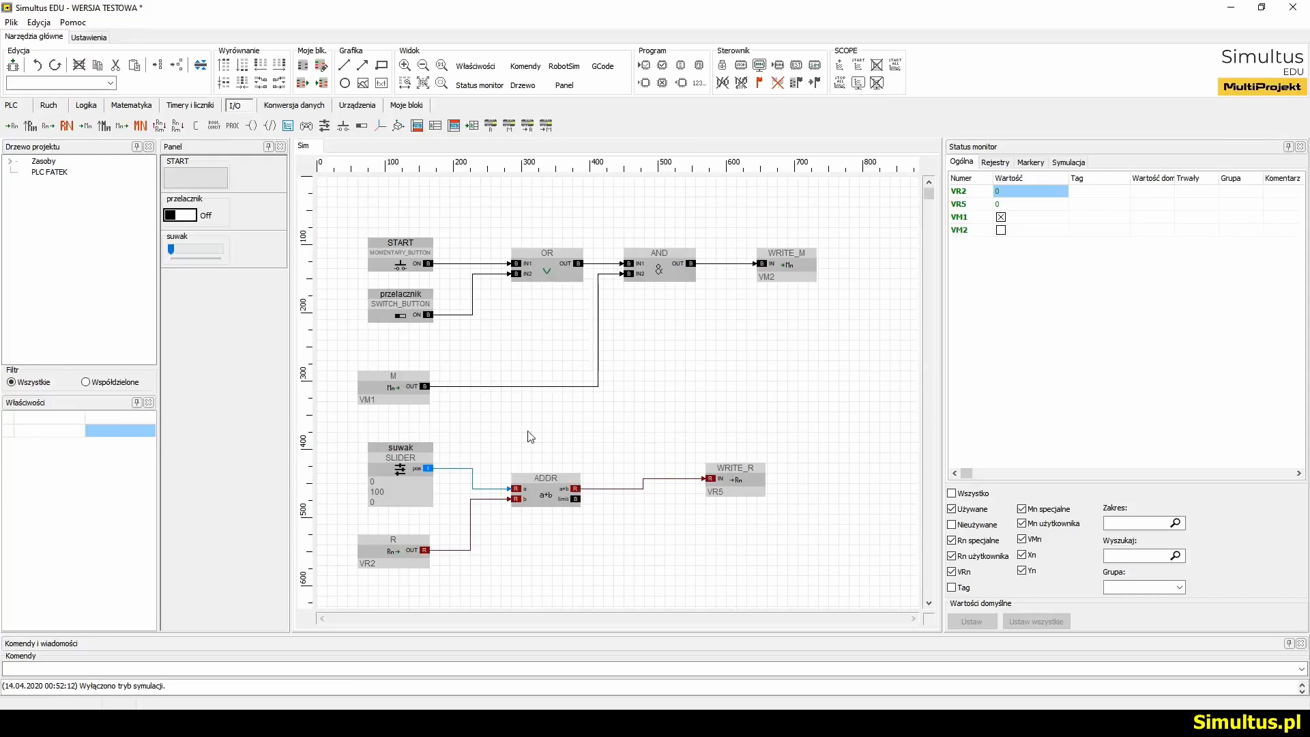
# Align the ADDR and WRITE_R blocks so their connecting wire runs straight
pyautogui.moveTo(529, 433); pyautogui.dragTo(760, 537)
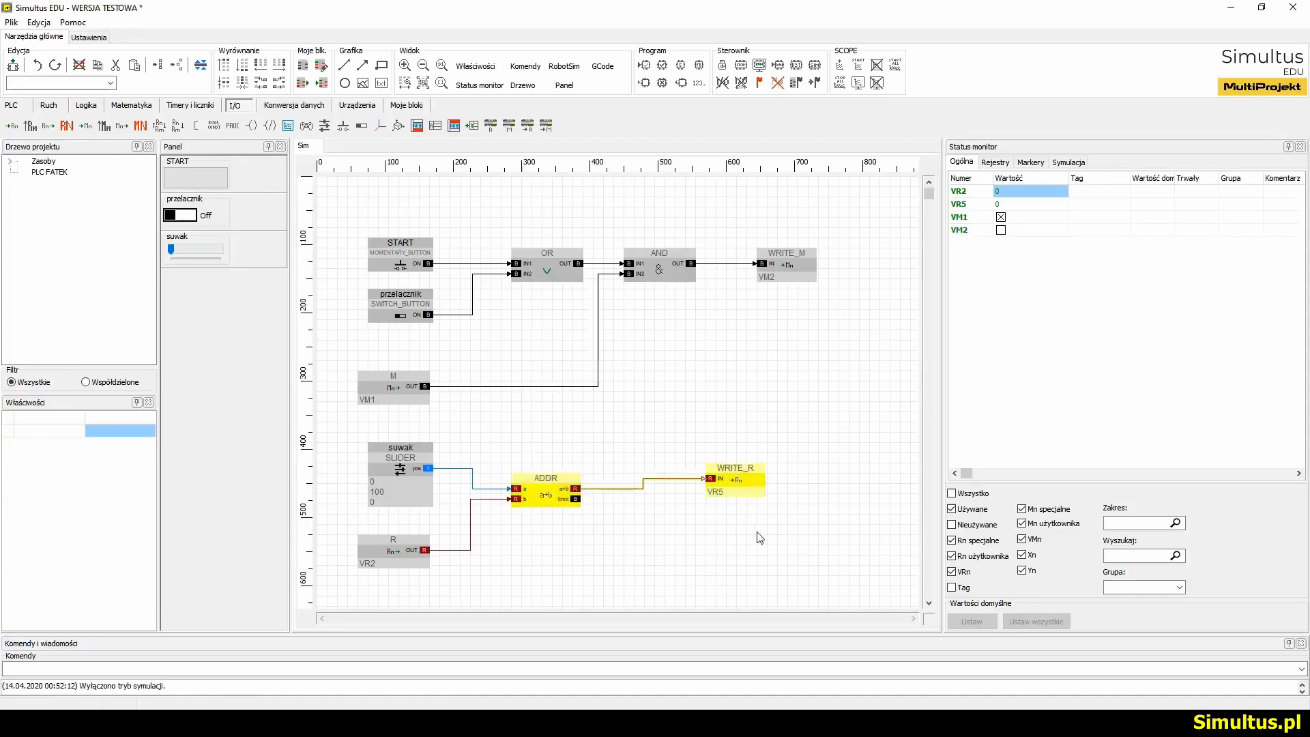
pyautogui.click(259, 84)
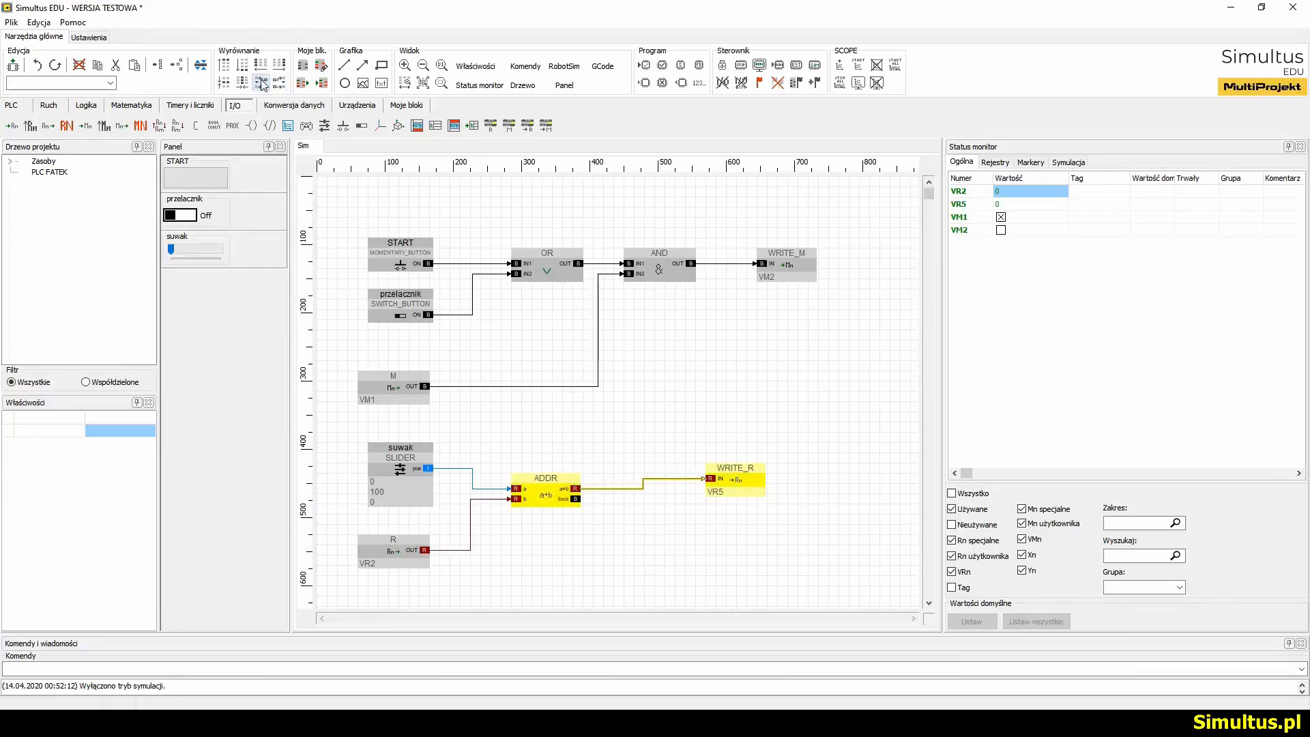
pyautogui.click(783, 387)
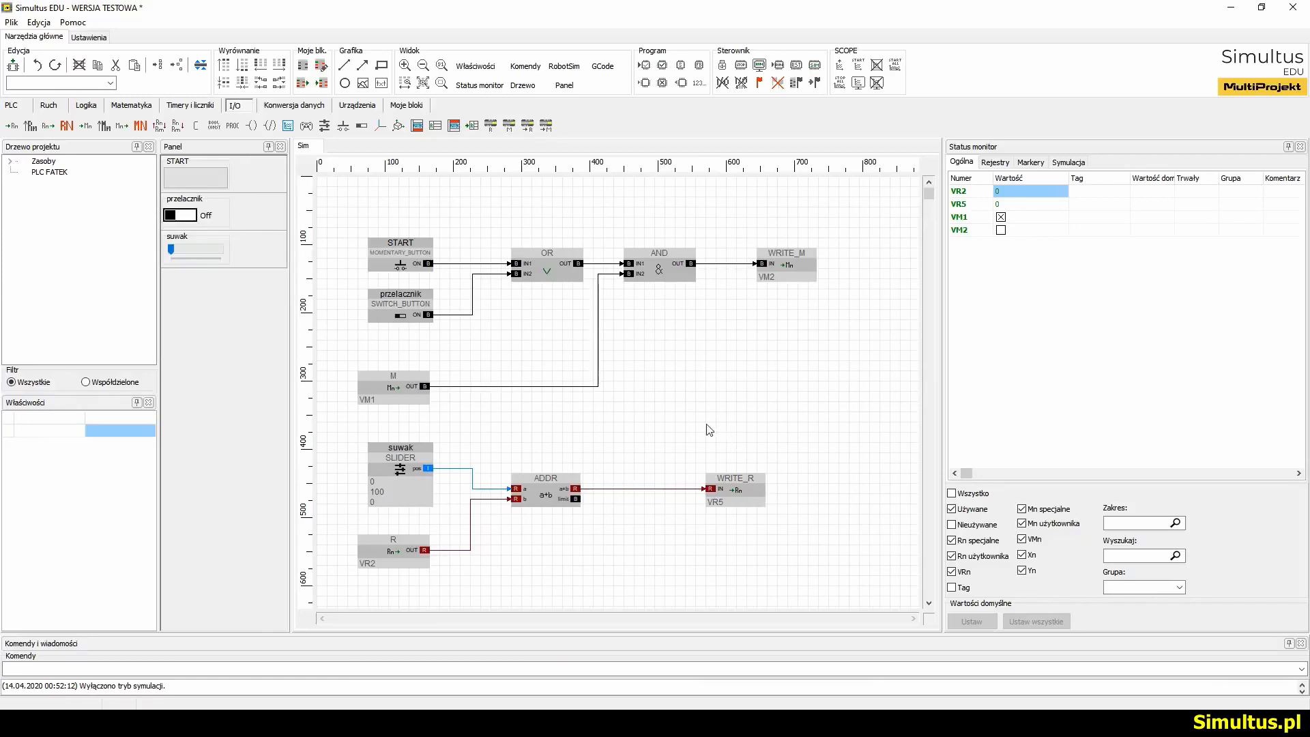
# Tag register VR2 as wartosc_VR2 and register VR5 as wartosc_VR5
pyautogui.click(416, 395)
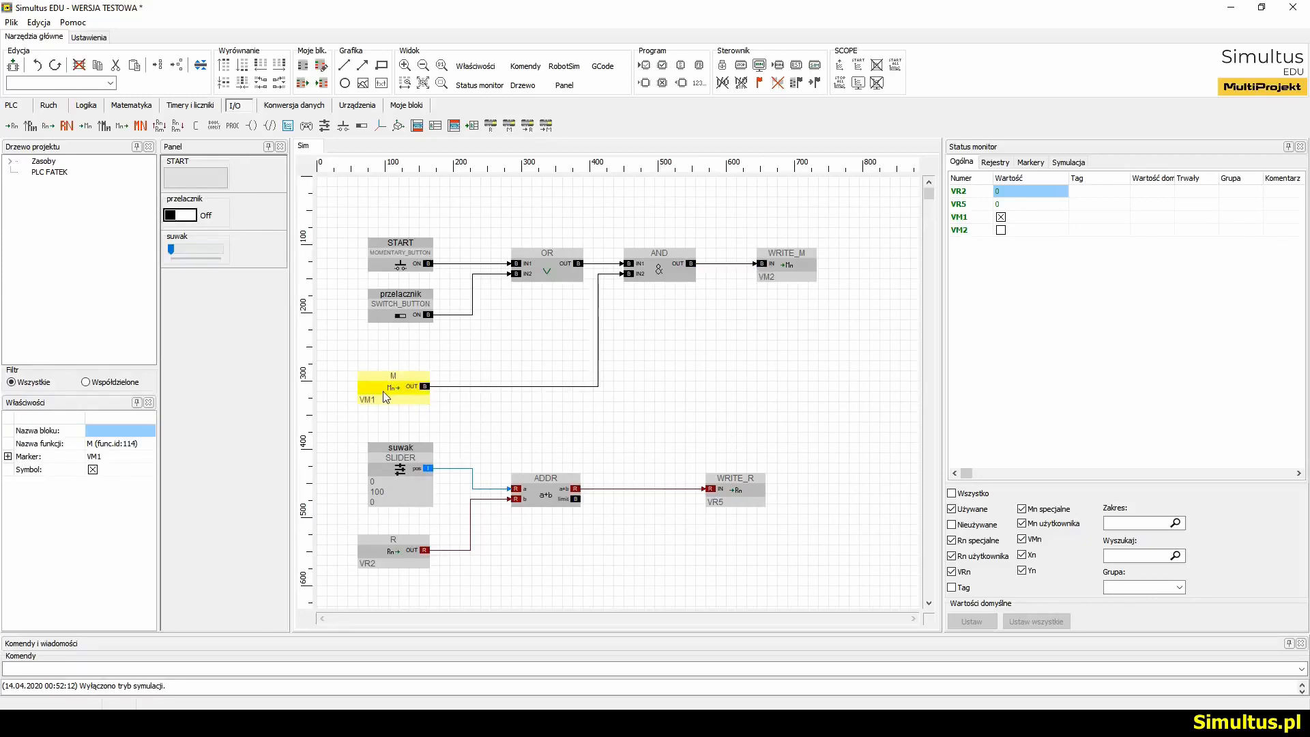
pyautogui.click(774, 282)
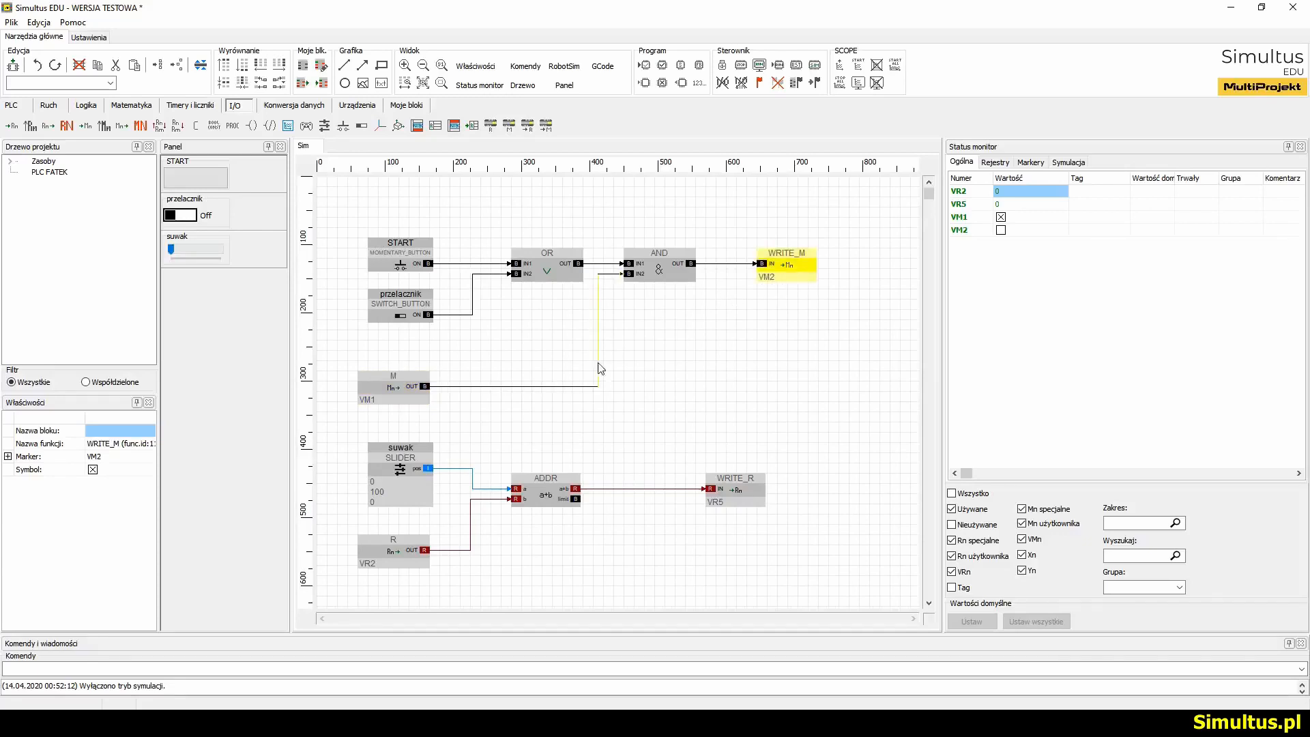
pyautogui.click(386, 564)
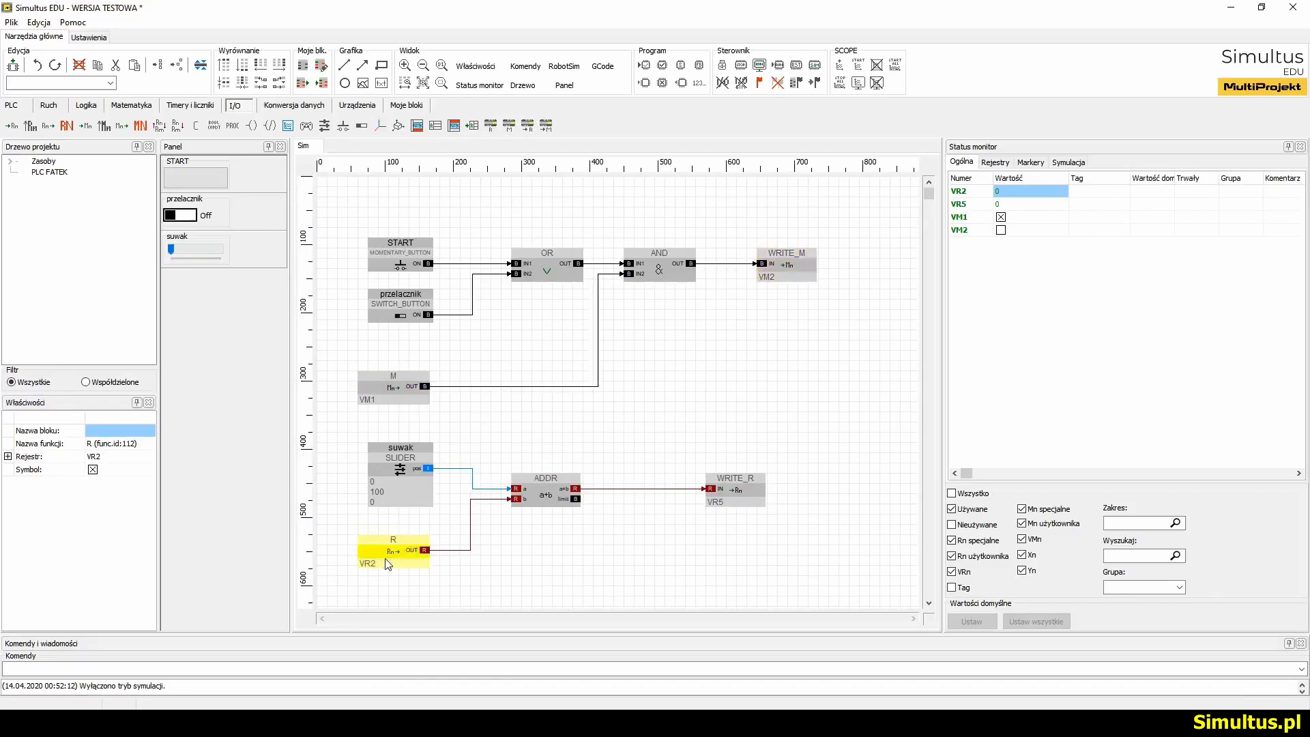
pyautogui.click(762, 503)
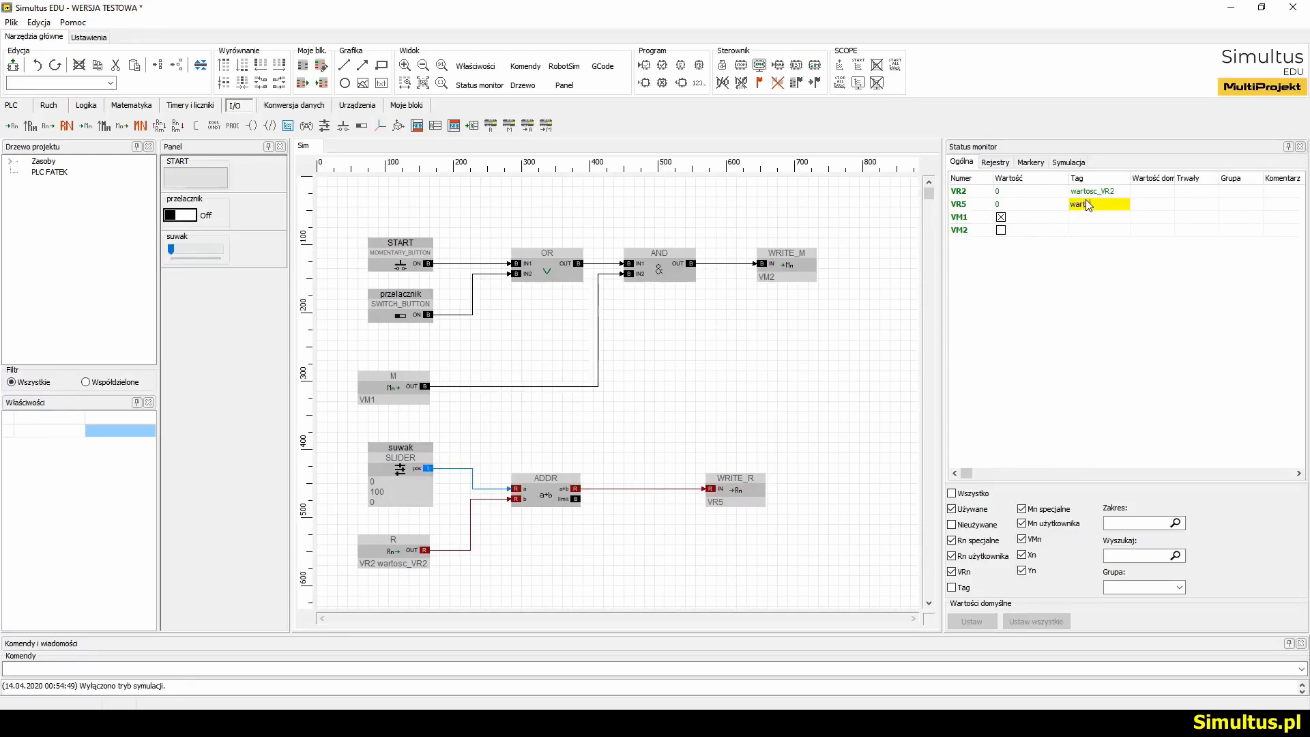
pyautogui.write('VR5')
pyautogui.press('Return')
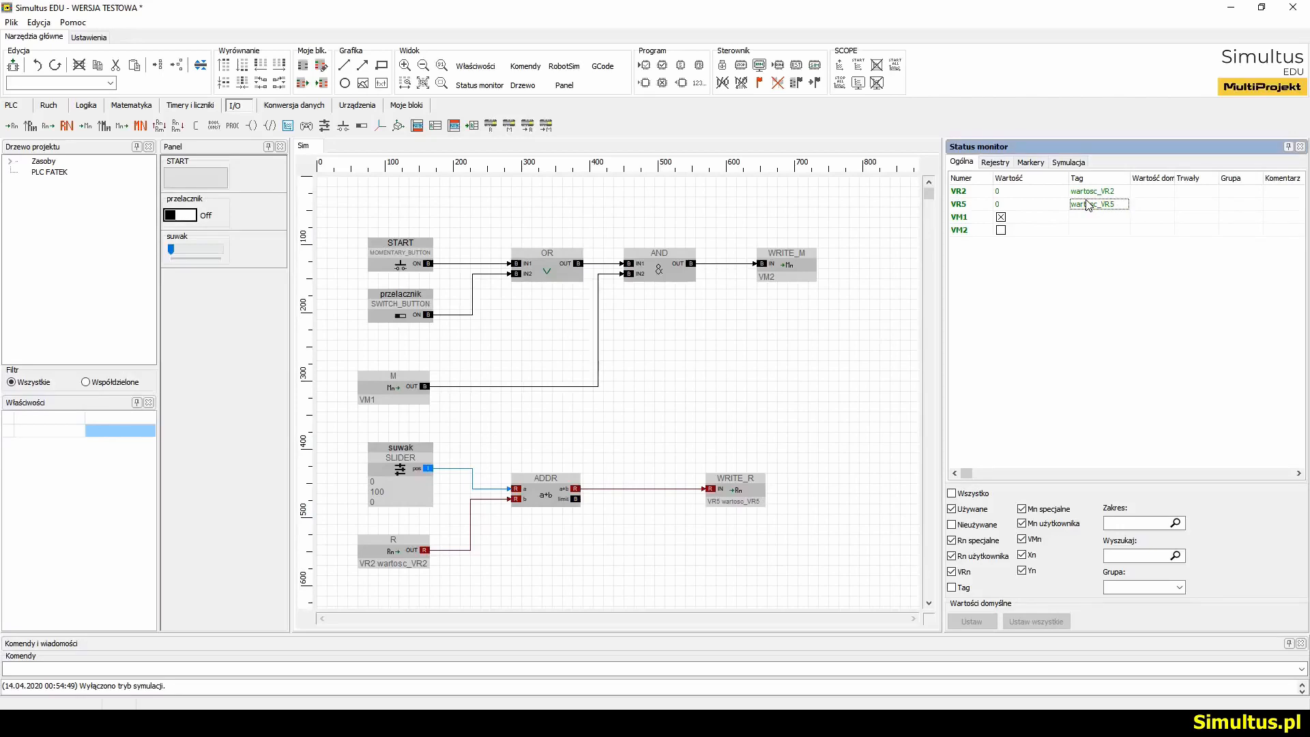
pyautogui.click(785, 403)
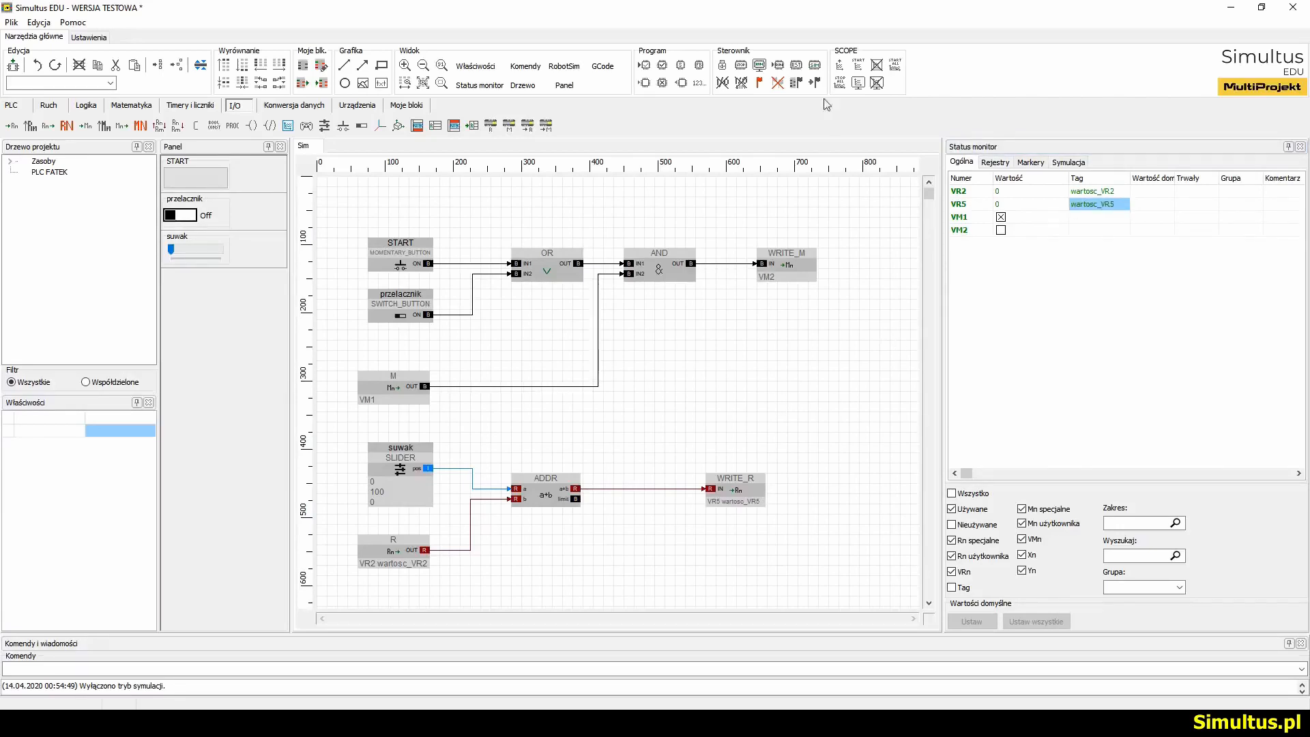
# Start the simulation and move the suwak slider to 30
pyautogui.click(816, 65)
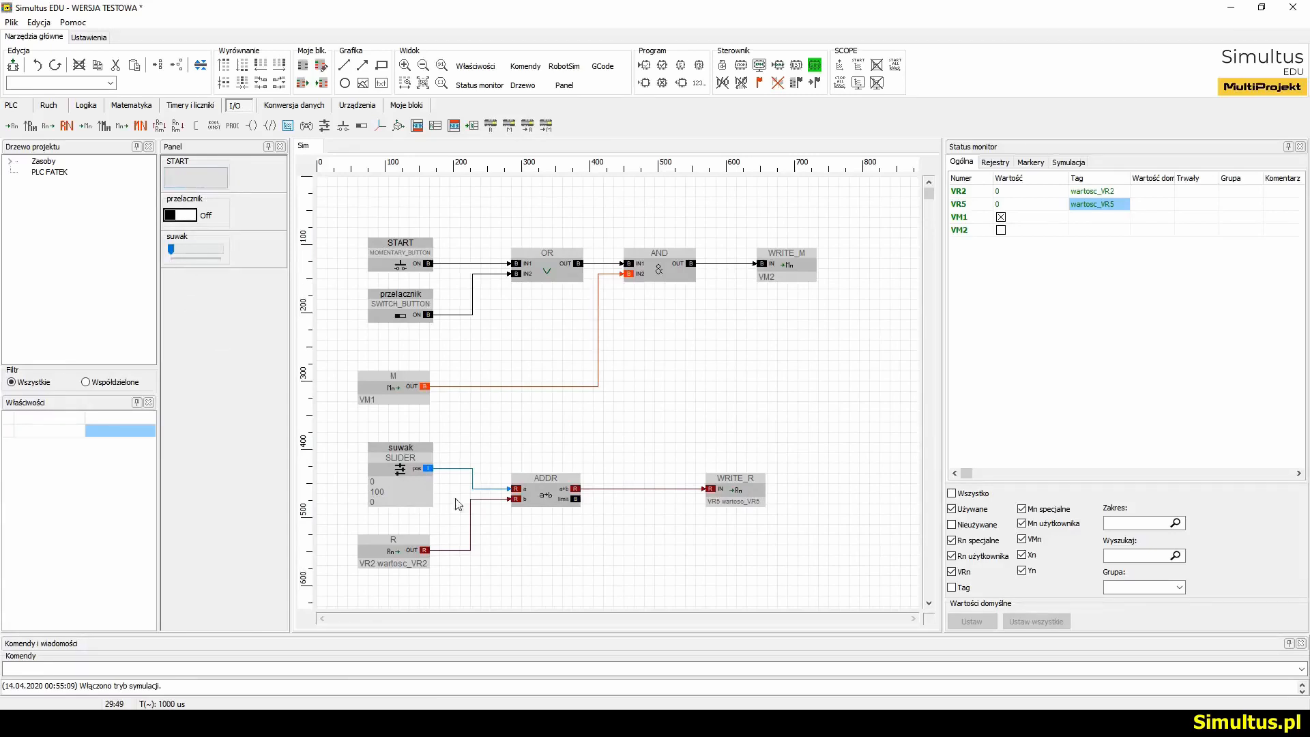
pyautogui.click(179, 248)
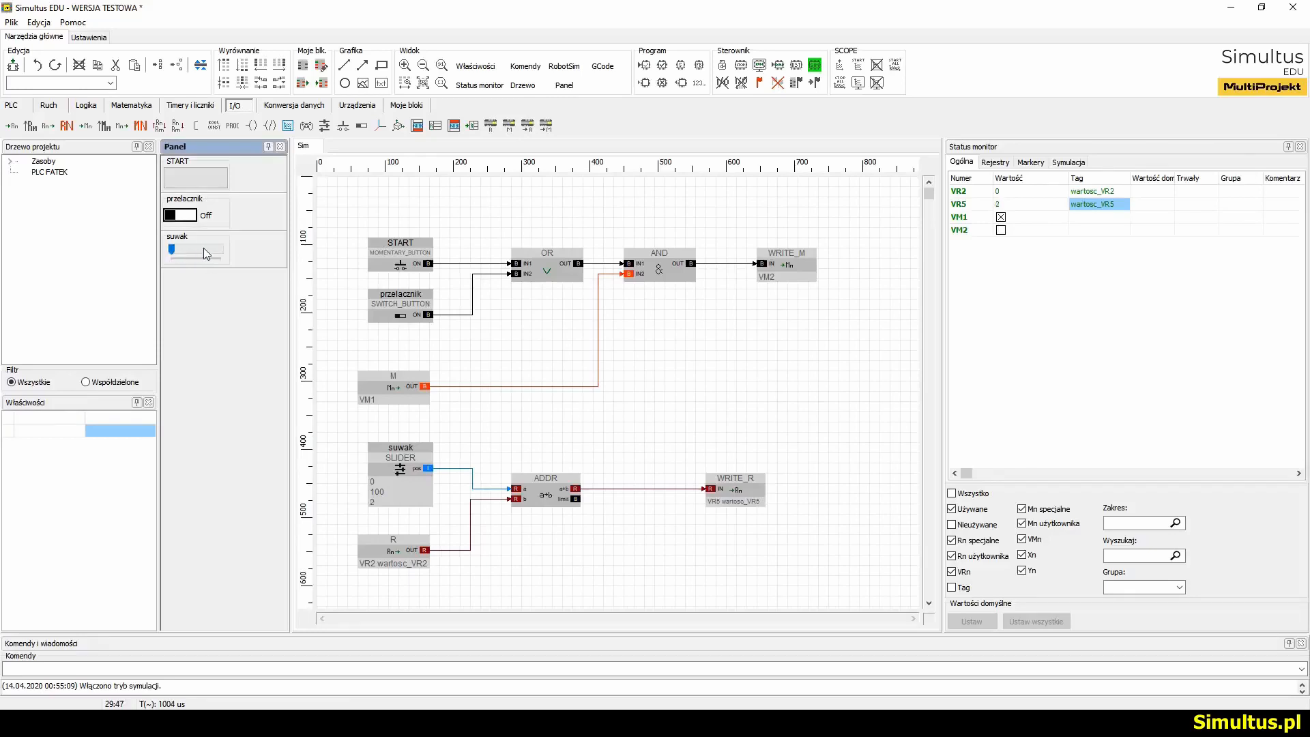
pyautogui.moveTo(172, 251); pyautogui.dragTo(181, 250)
# Set register VR2 to 15 and raise the suwak slider to 53
pyautogui.click(1014, 194)
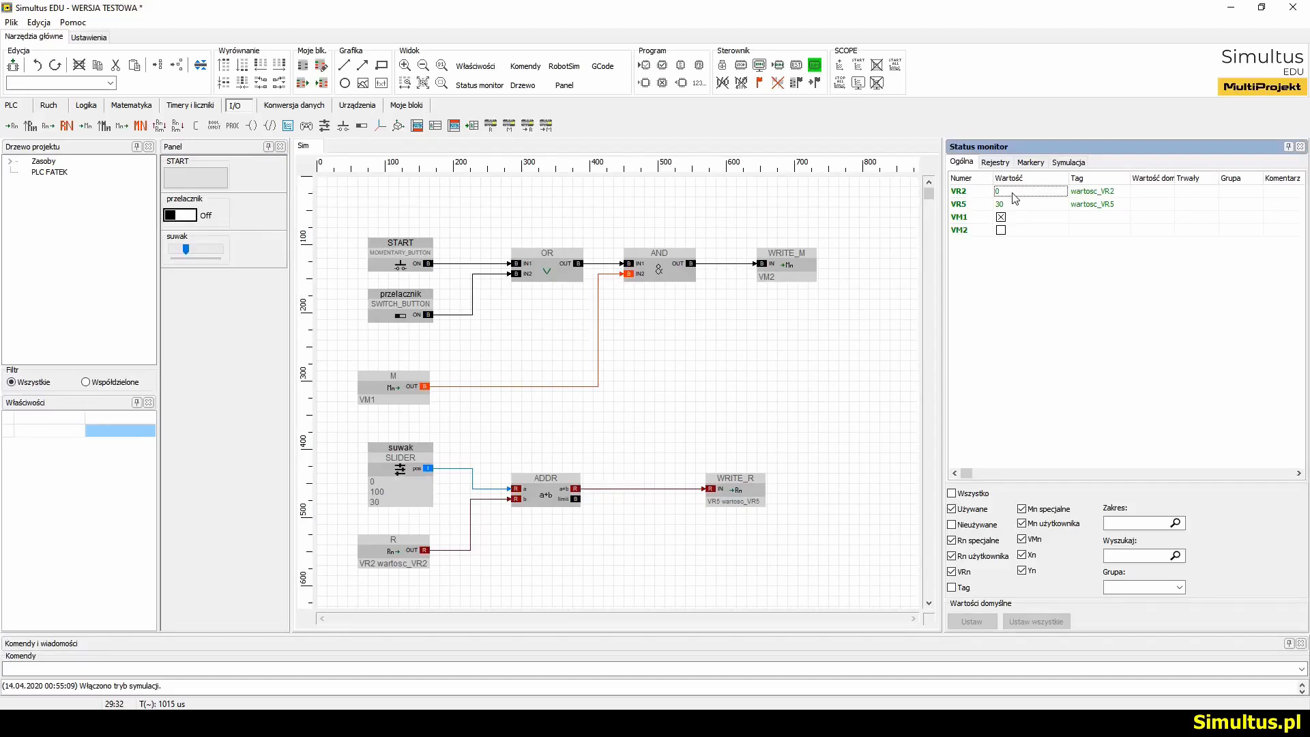
pyautogui.click(1002, 194)
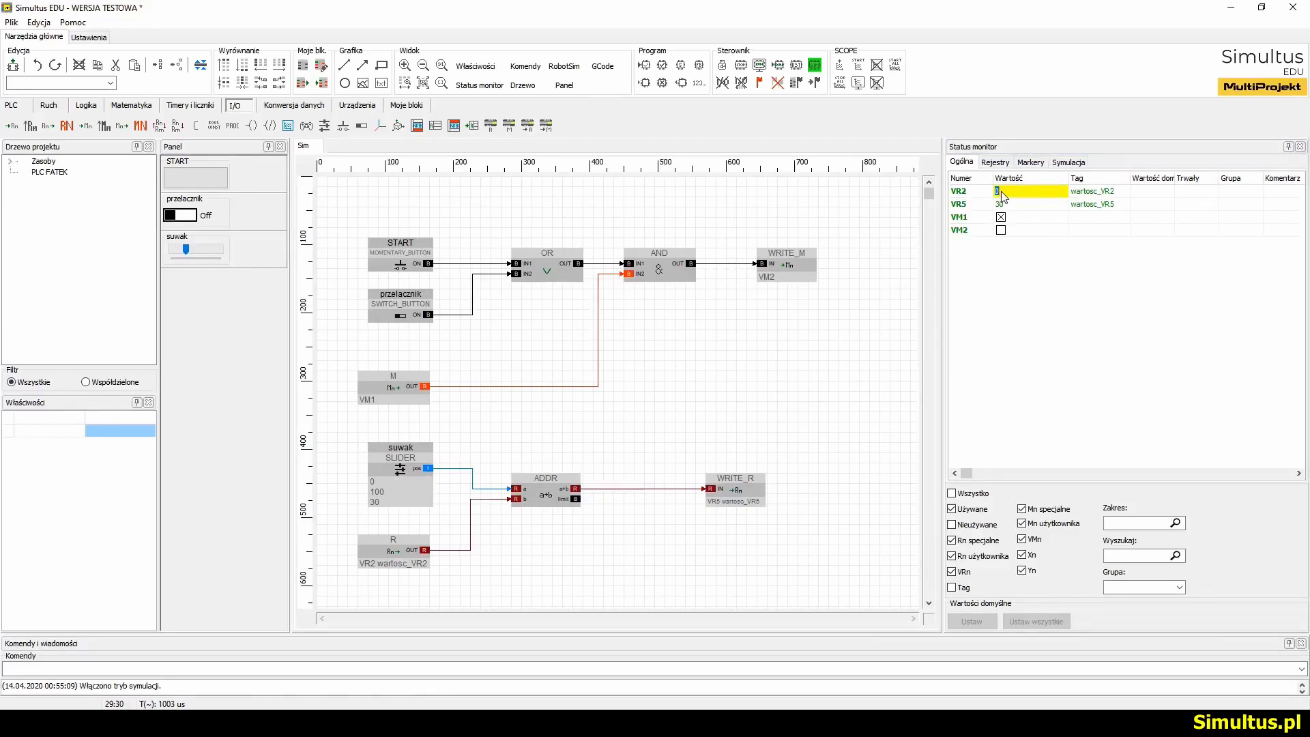
pyautogui.press('Return')
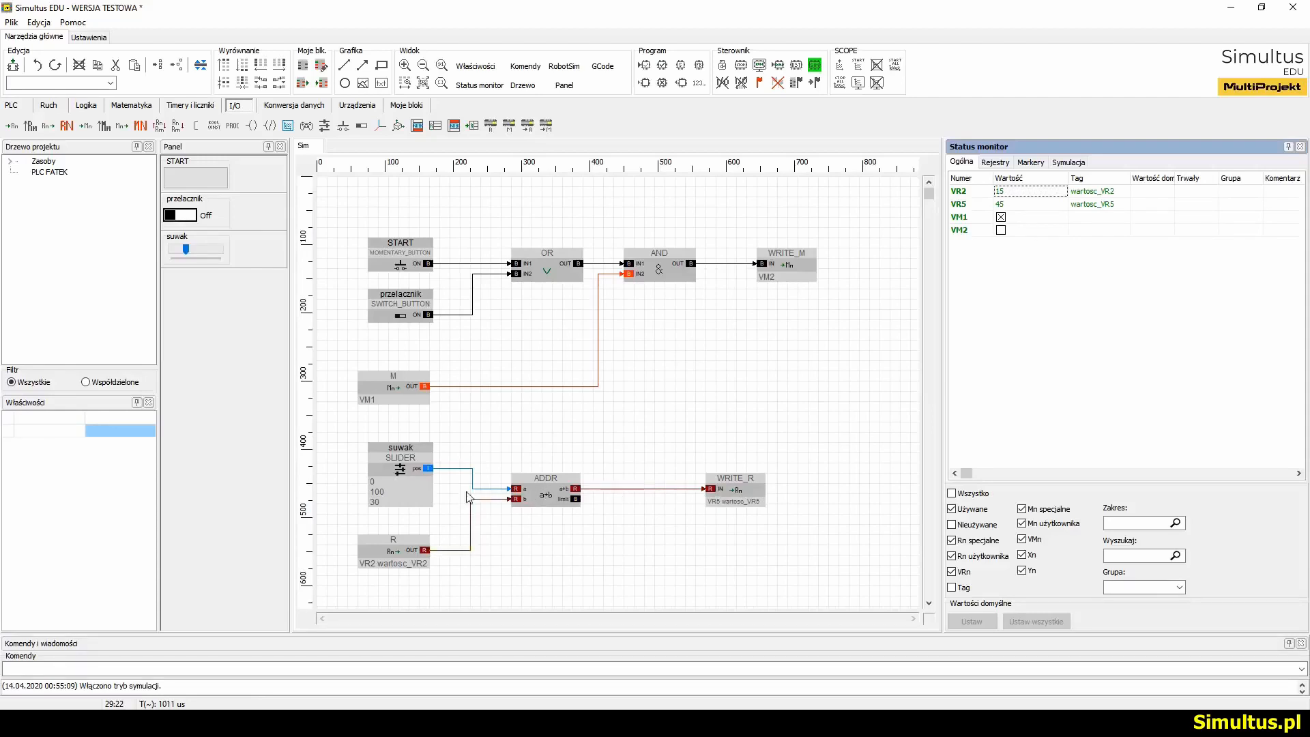
pyautogui.click(189, 247)
pyautogui.moveTo(195, 250); pyautogui.dragTo(199, 249)
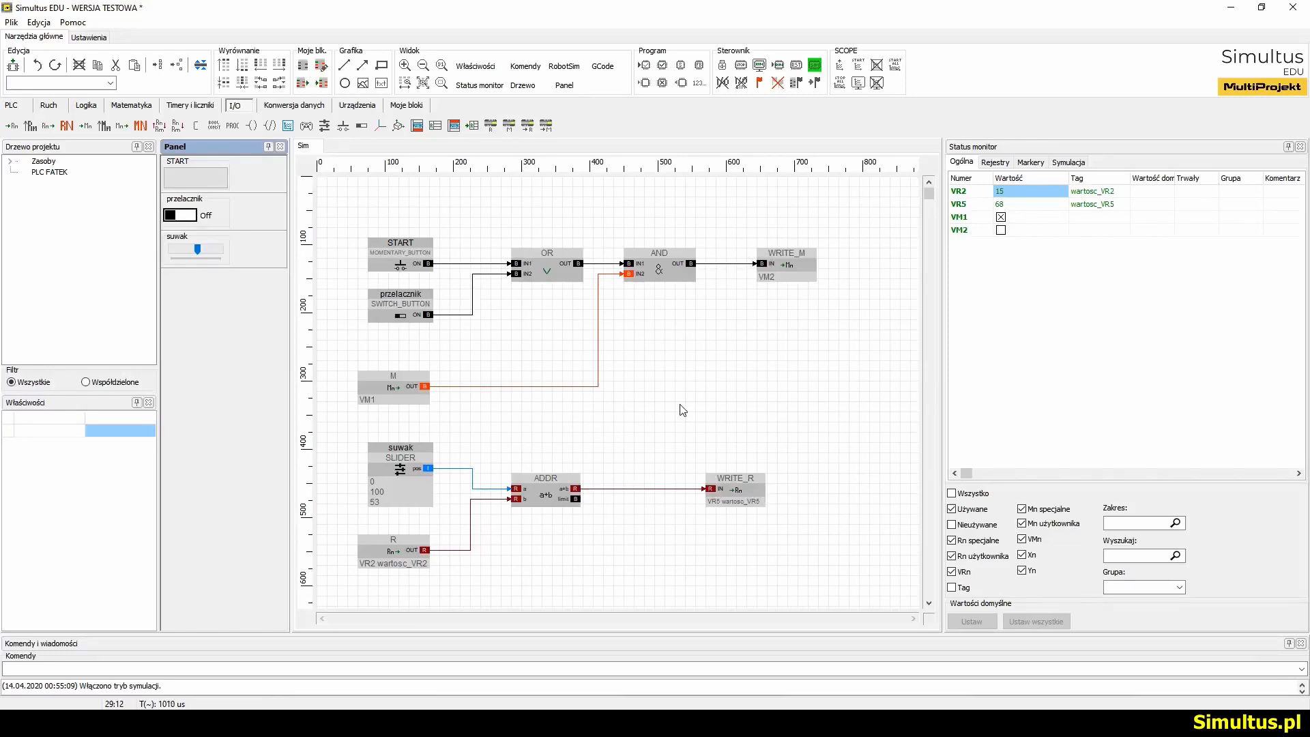
# Left-align the START, przelacznik, VM1, suwak and VR2 blocks, agreeing to leave simulation mode
pyautogui.moveTo(342, 217); pyautogui.dragTo(452, 575)
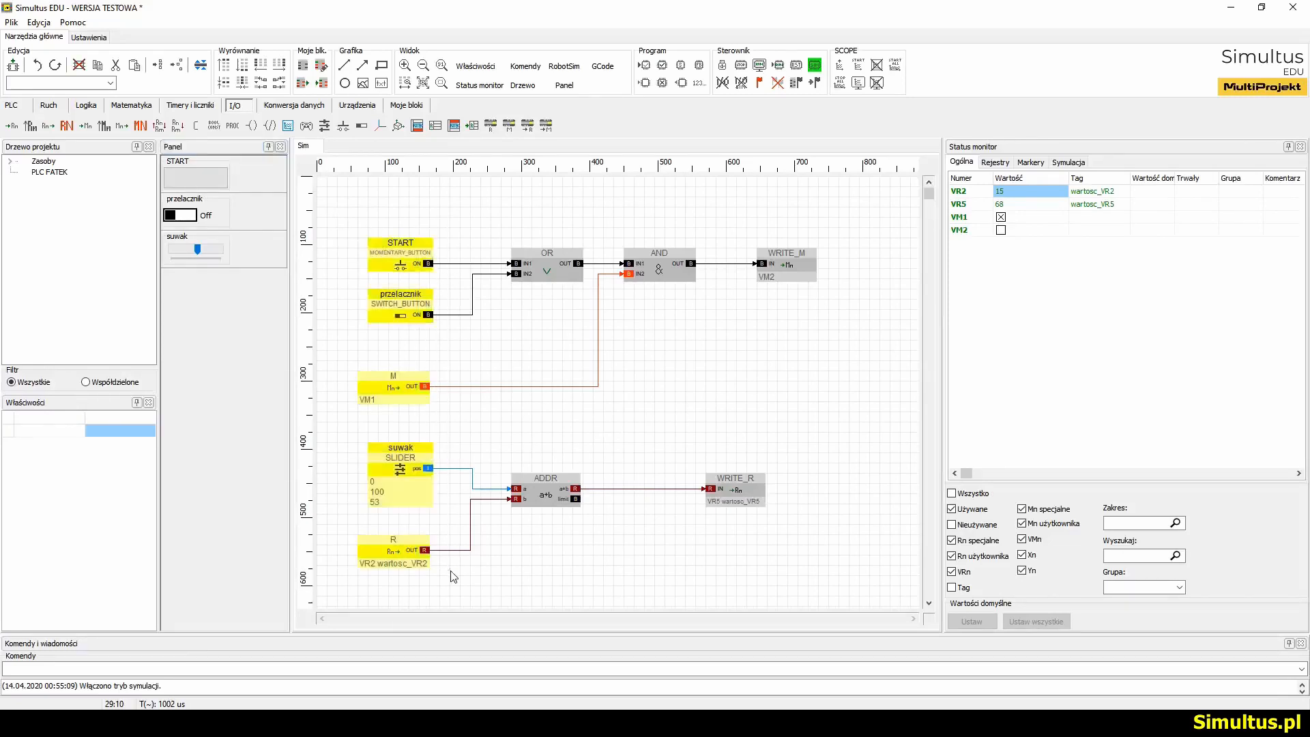
pyautogui.click(259, 66)
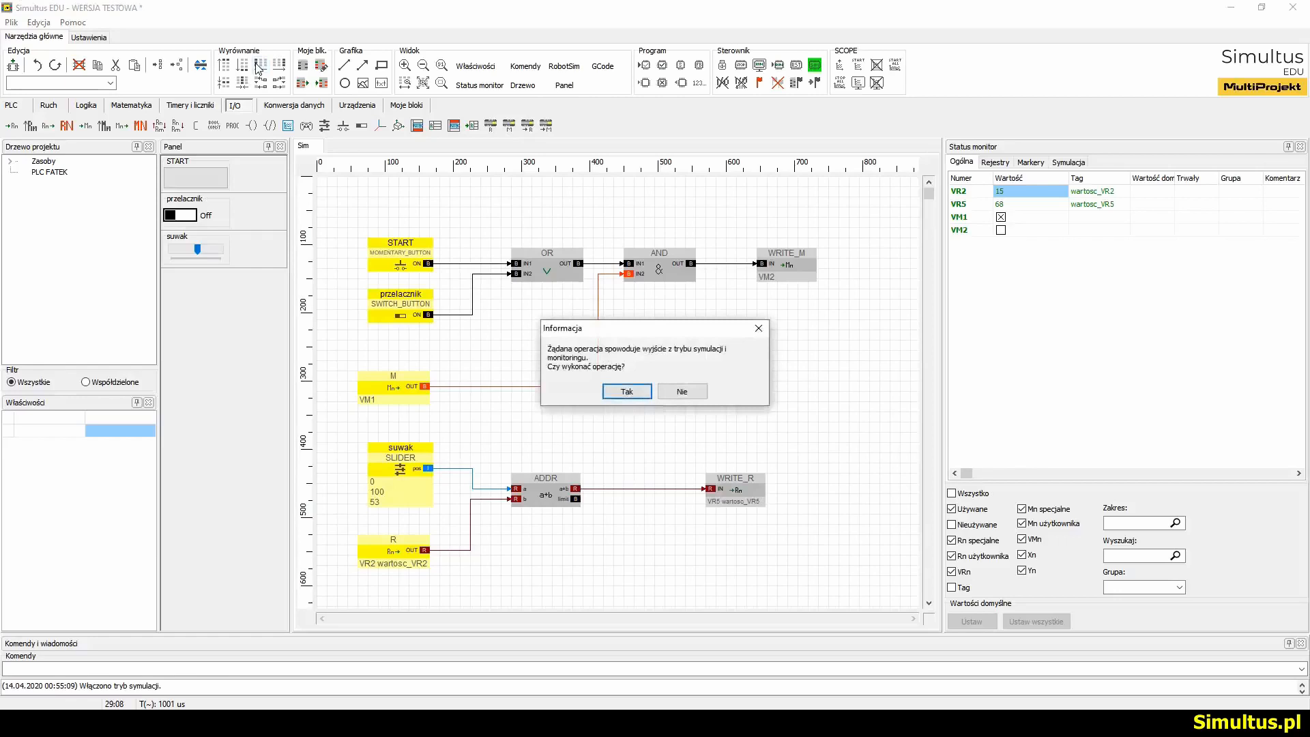
pyautogui.click(626, 391)
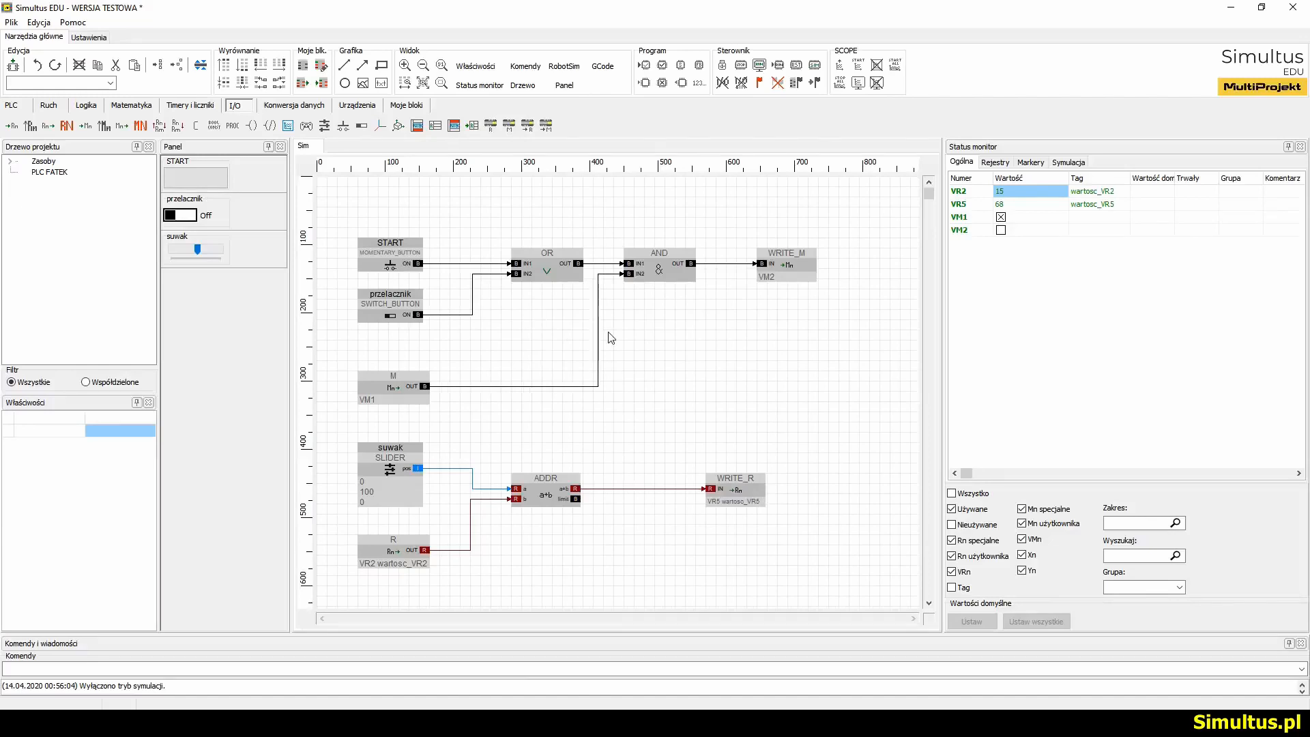
# Insert a GAME_PAD block below the VR2 register block
pyautogui.moveTo(817, 569); pyautogui.dragTo(386, 214)
pyautogui.scroll(-3, 409, 305)
pyautogui.click(476, 398)
pyautogui.click(306, 125)
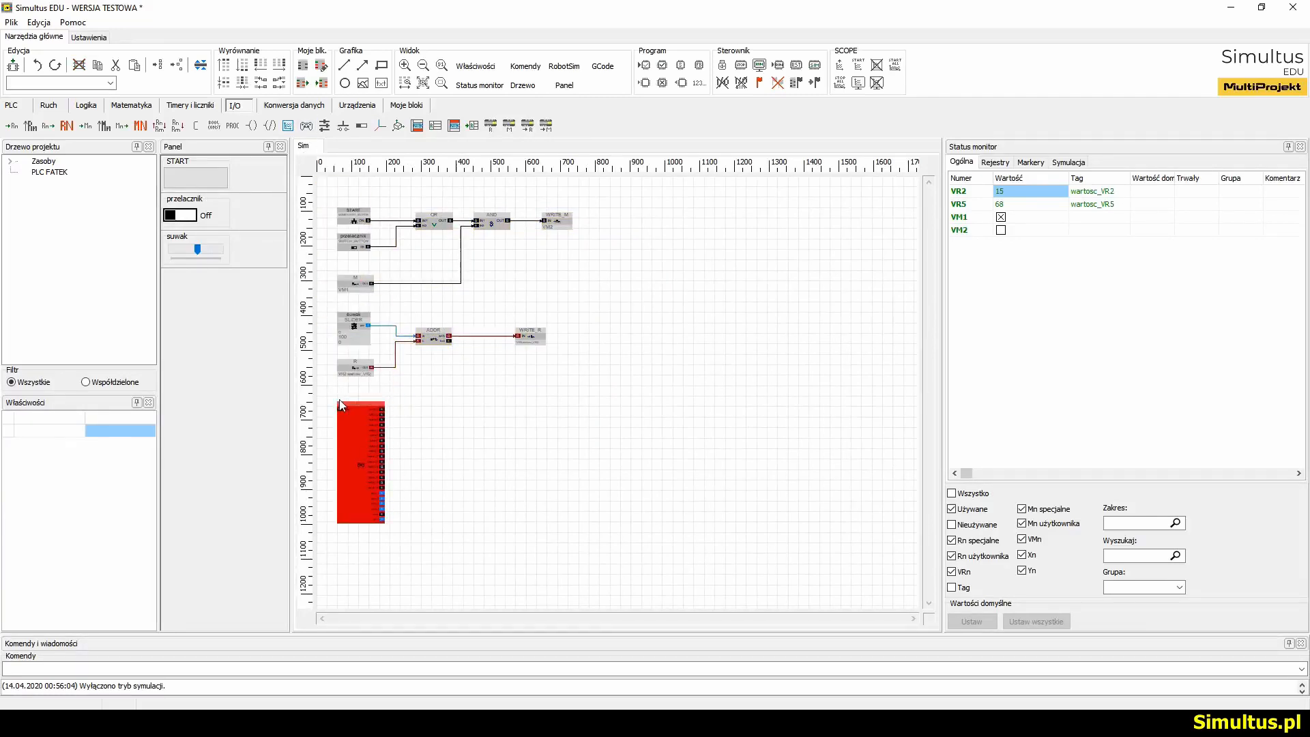
pyautogui.click(338, 399)
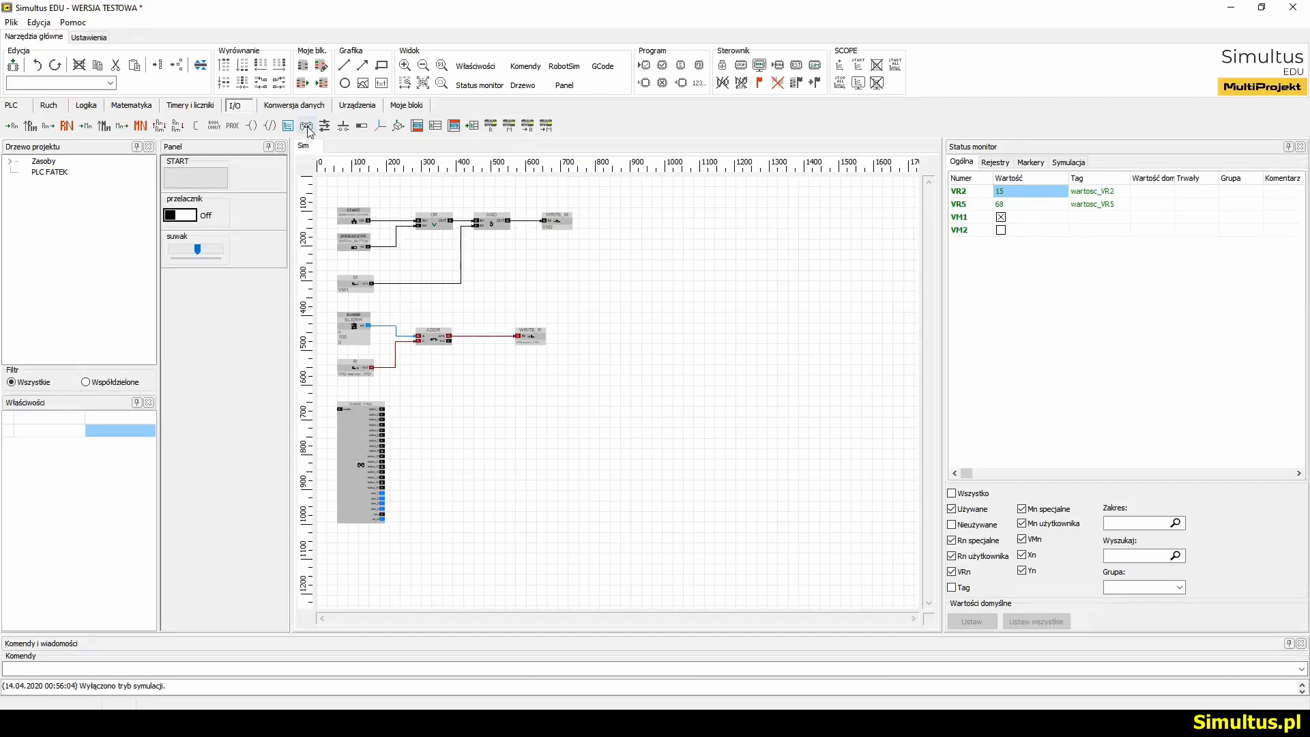
# Examine the GAME_PAD block's inputs and outputs and its list of selectable gamepads
pyautogui.scroll(3, 385, 483)
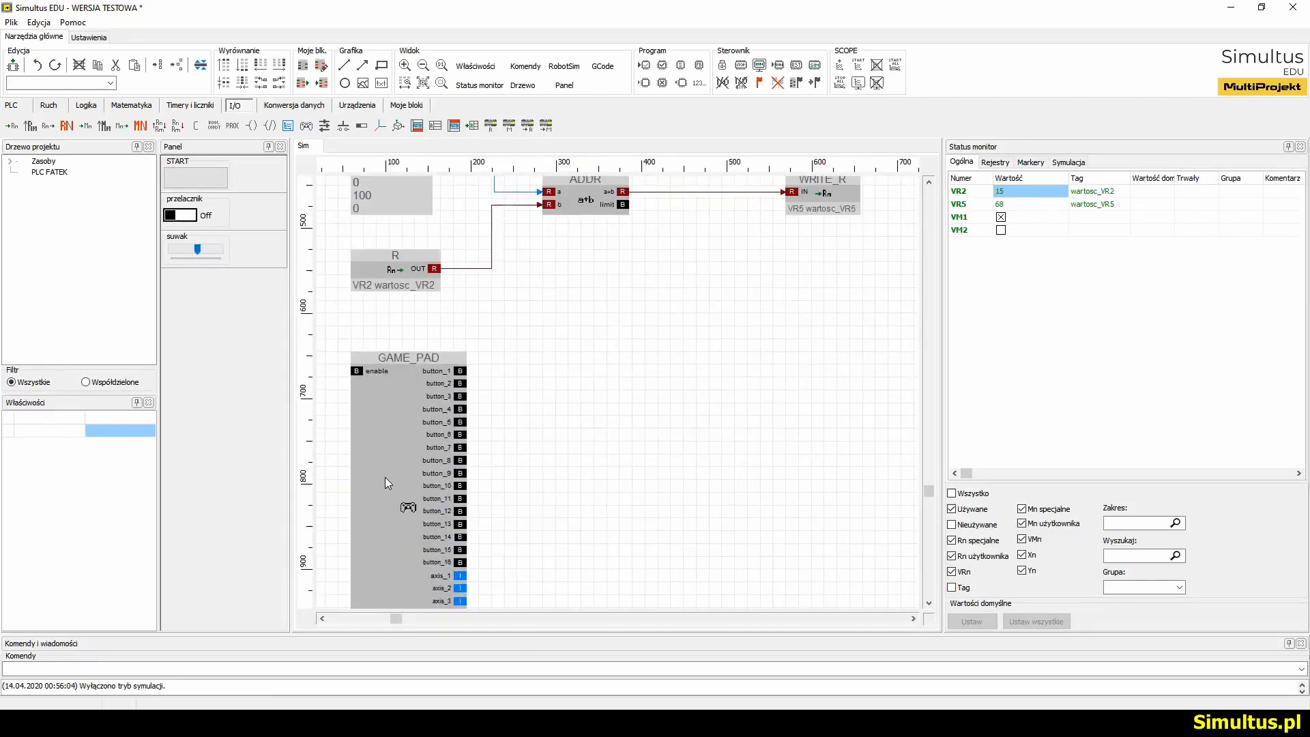
pyautogui.scroll(-3, 385, 477)
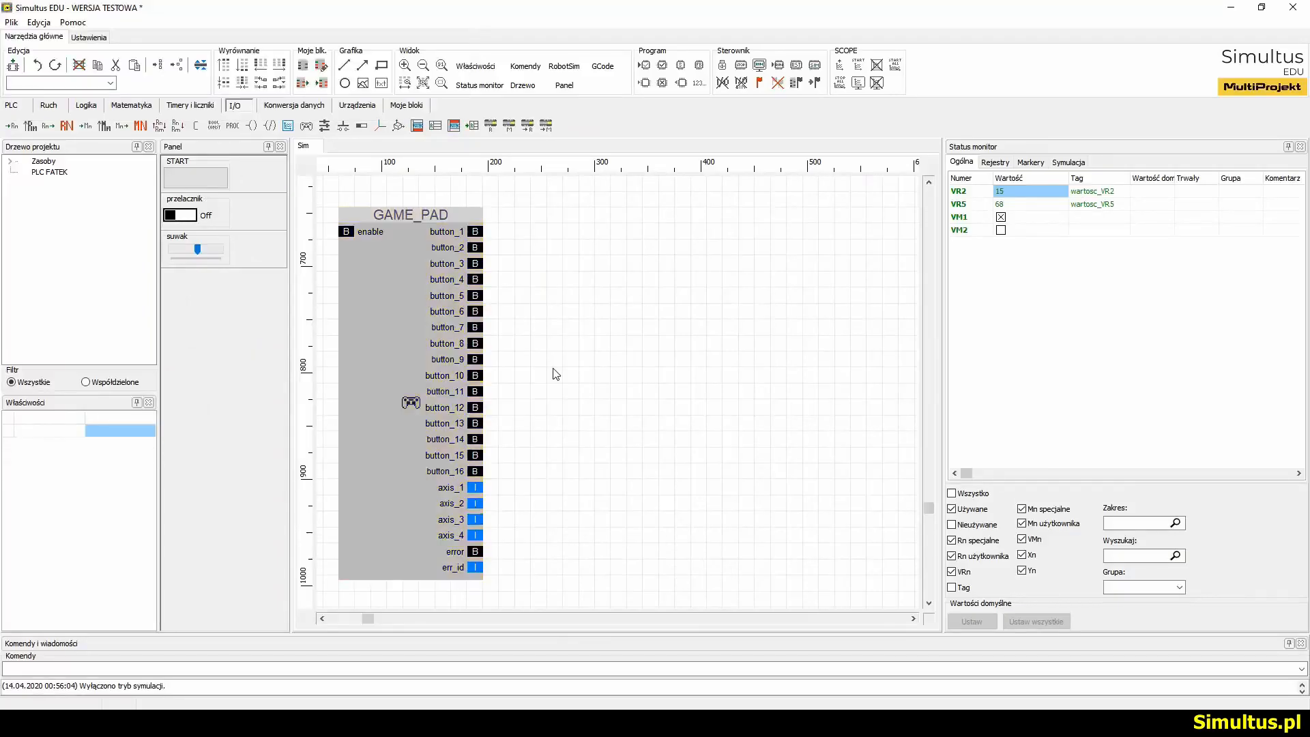
pyautogui.click(417, 339)
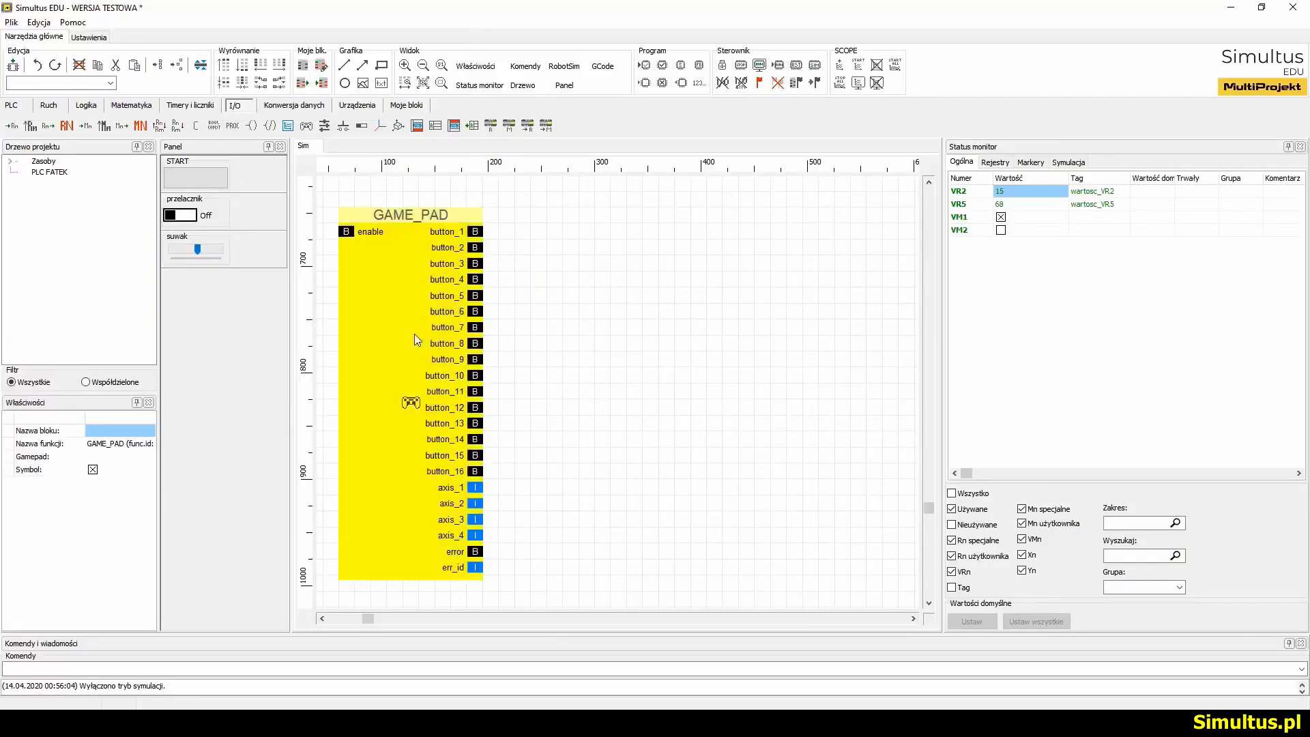
pyautogui.click(150, 459)
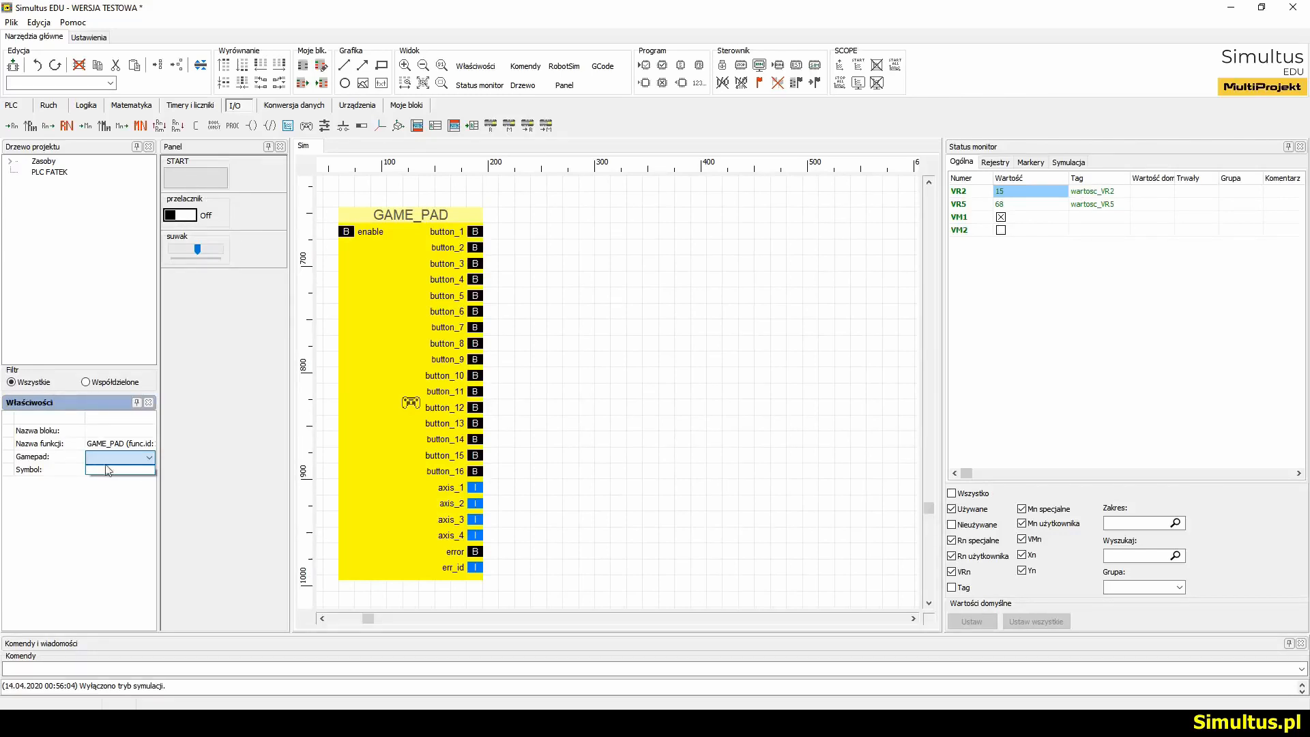
pyautogui.click(618, 334)
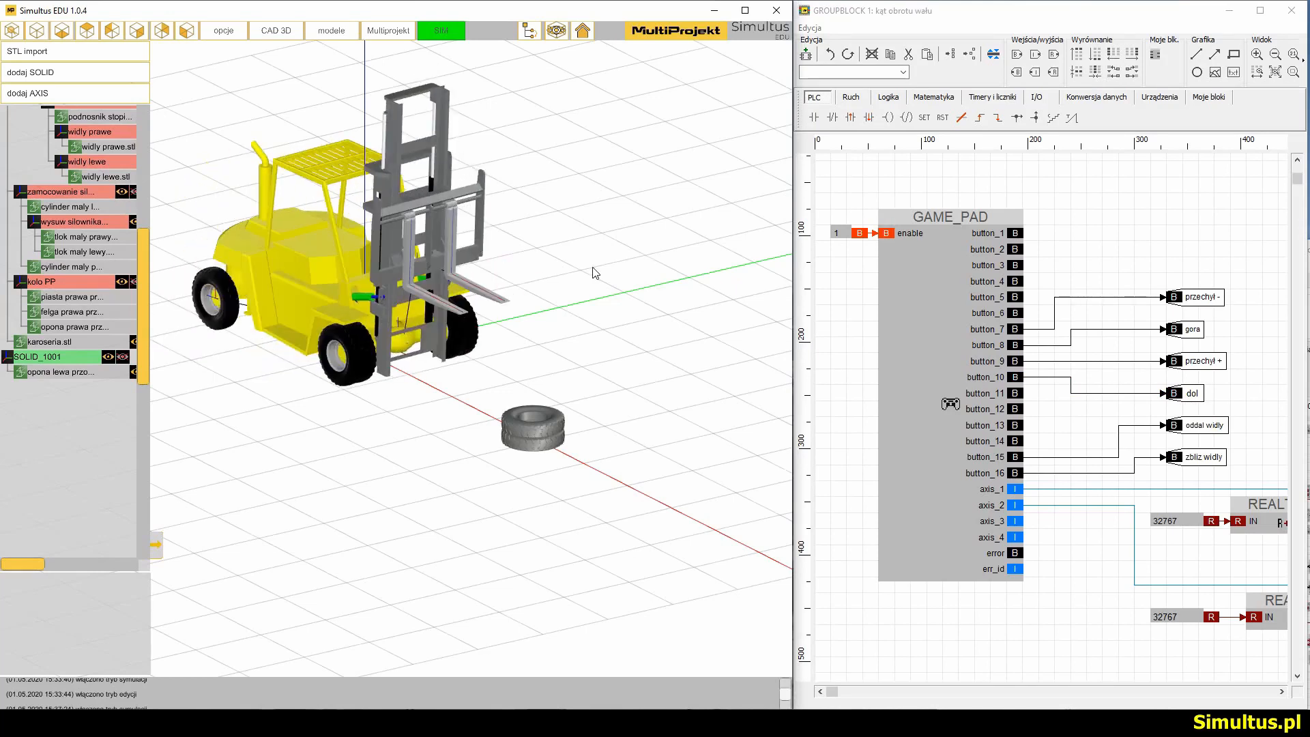
# Inspect the mast and forks of the simulated forklift from several angles alongside its GAME_PAD program
pyautogui.moveTo(511, 248); pyautogui.dragTo(524, 301)
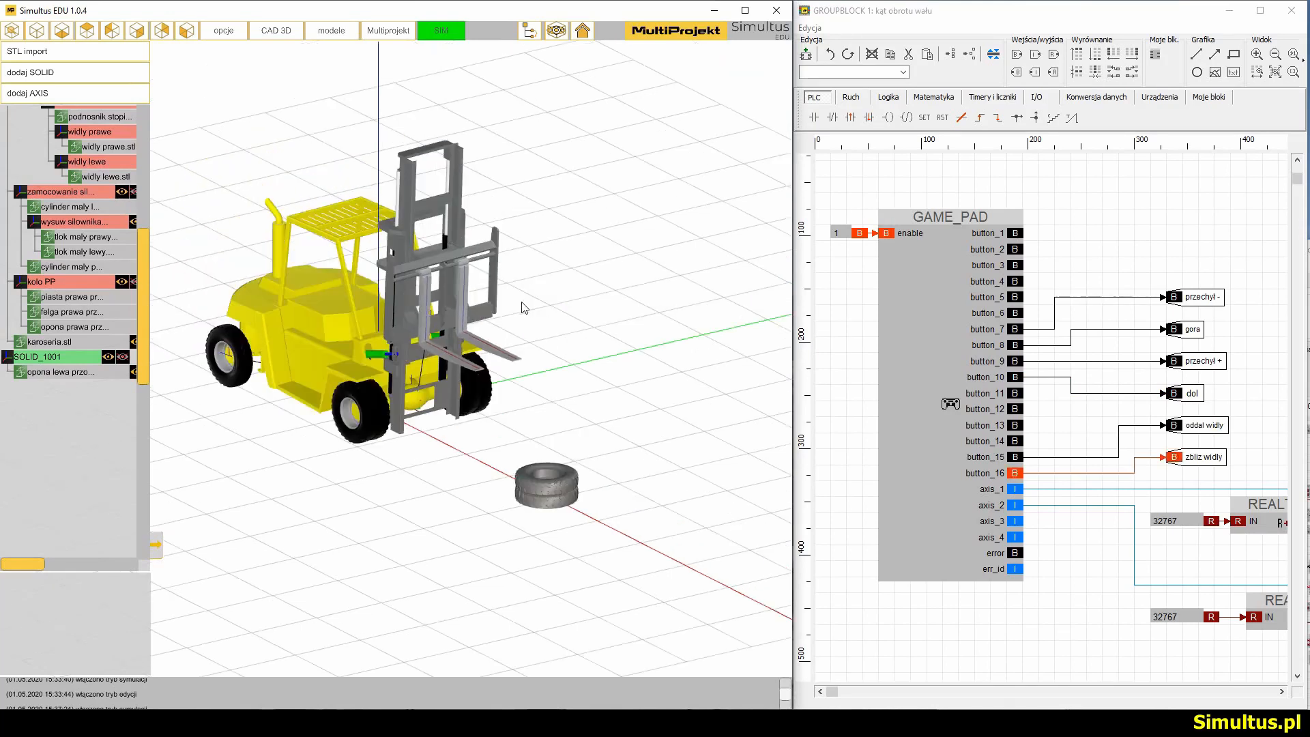
pyautogui.scroll(3, 490, 327)
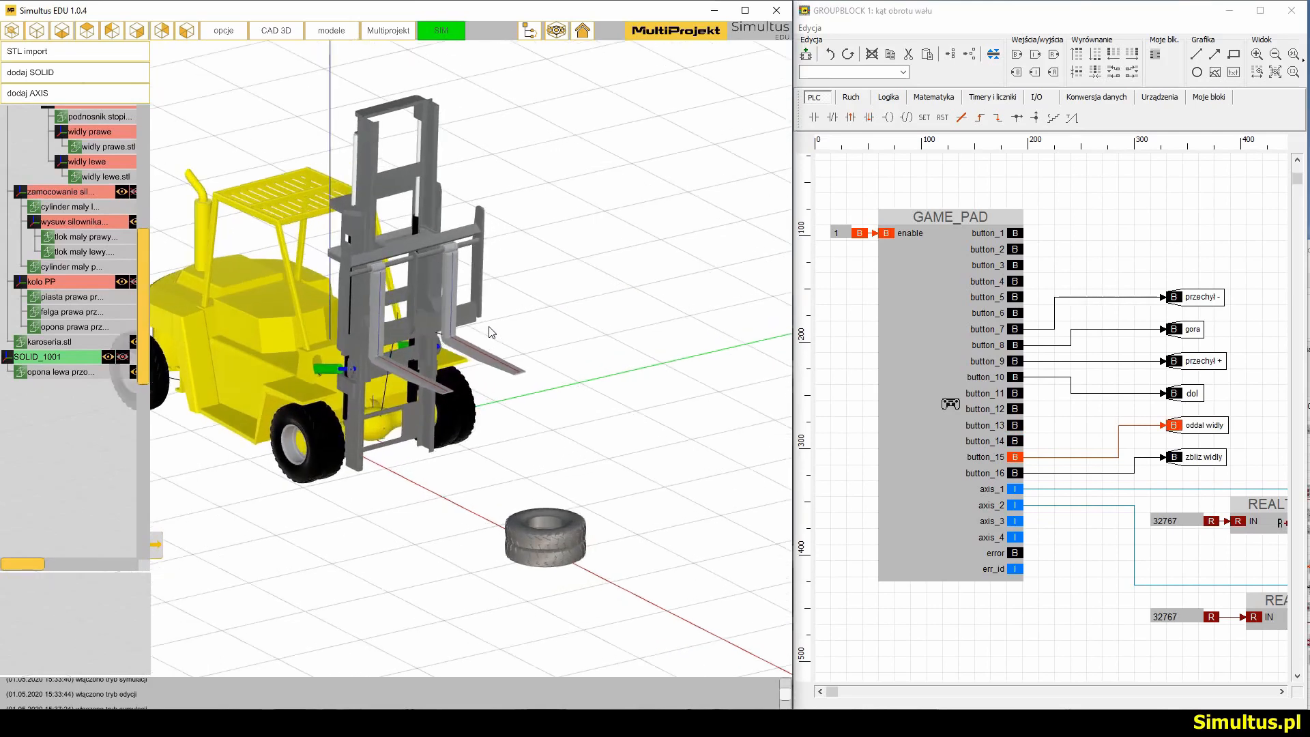
pyautogui.moveTo(489, 327); pyautogui.dragTo(410, 370)
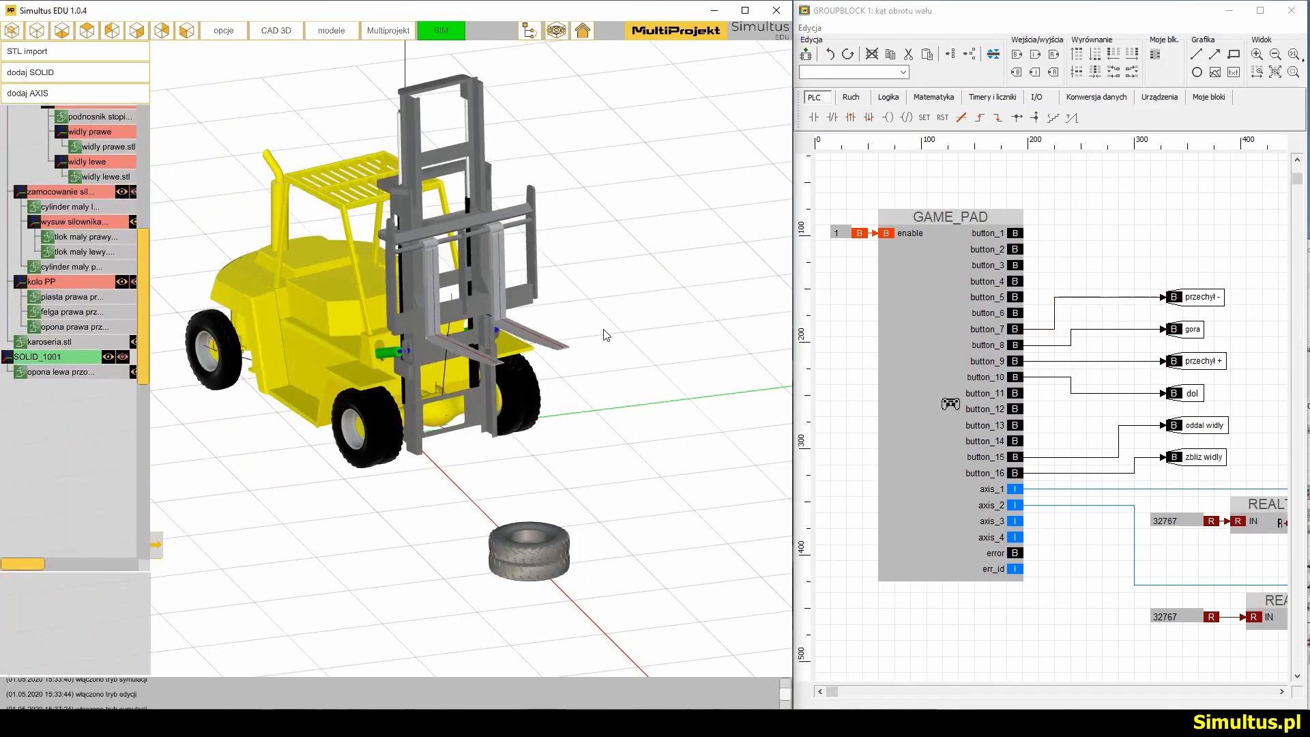
# Hide the forklift's solid geometry and examine its axis skeleton and the model tree
pyautogui.click(557, 30)
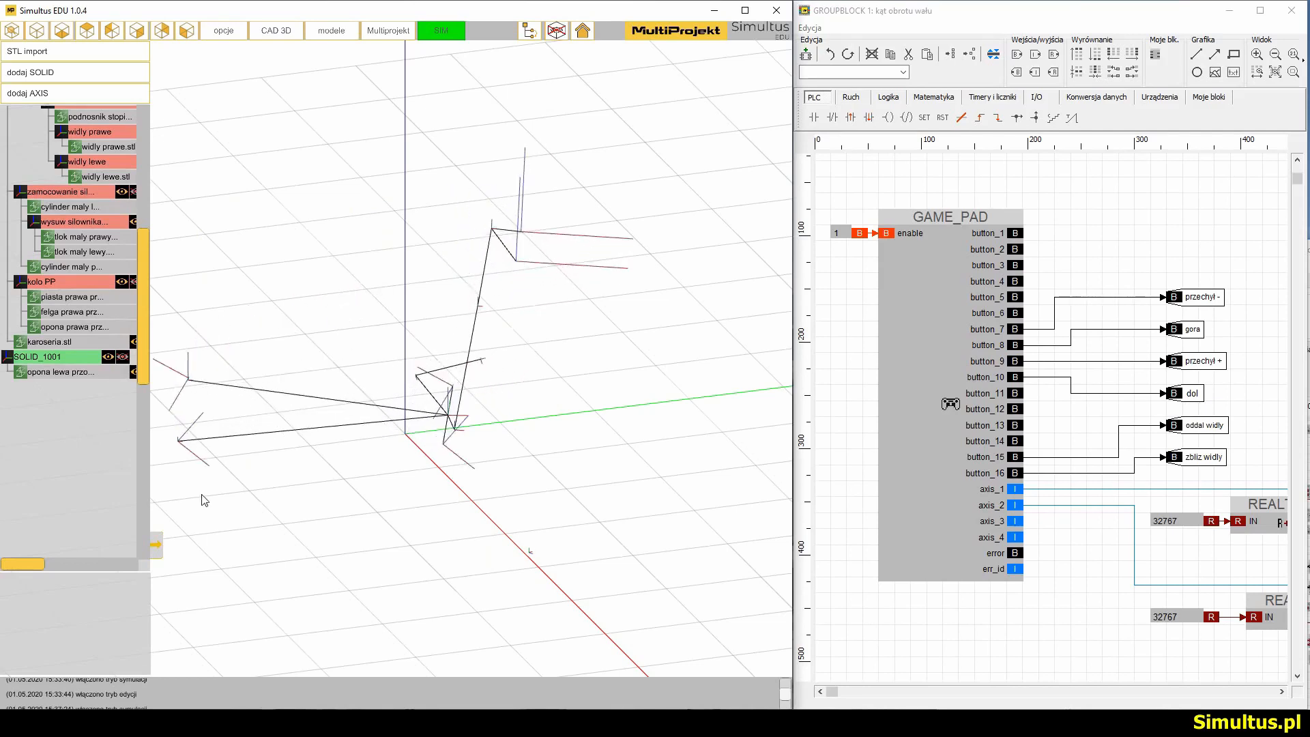
pyautogui.click(156, 544)
pyautogui.scroll(9, 324, 315)
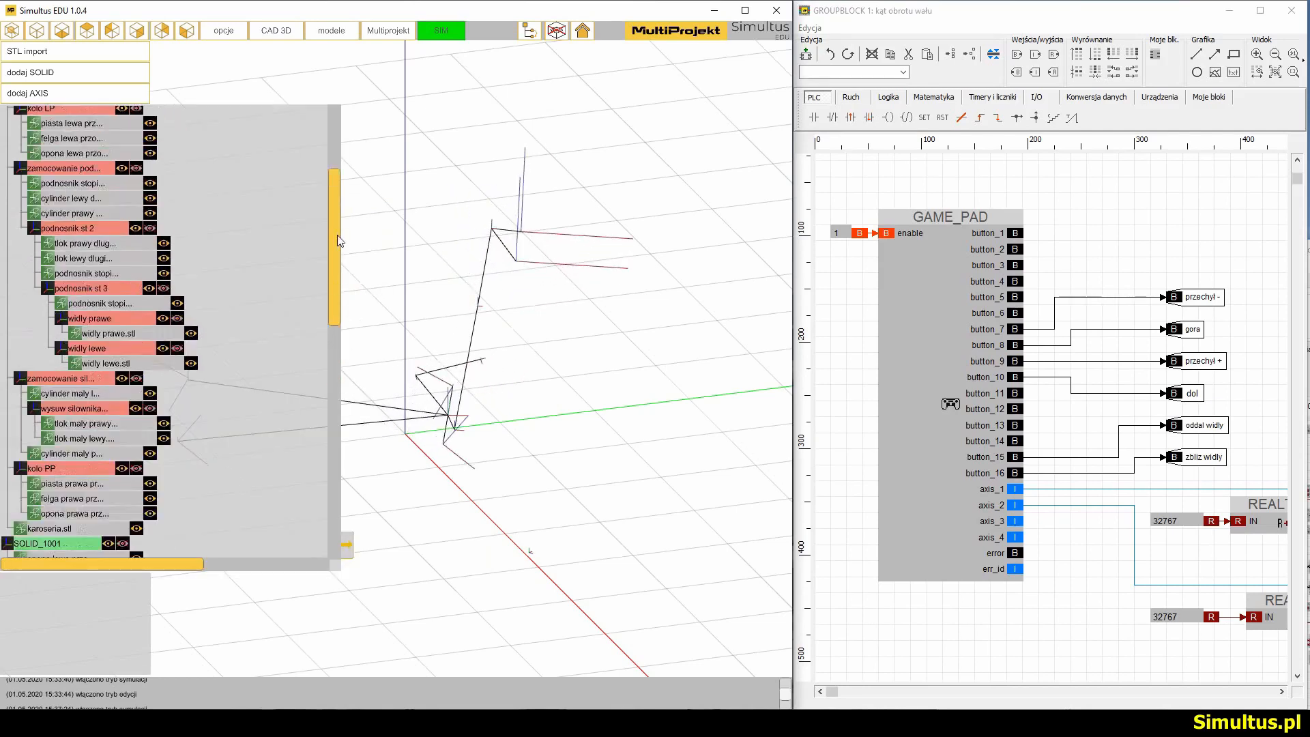
pyautogui.click(347, 544)
pyautogui.moveTo(473, 514); pyautogui.dragTo(481, 488)
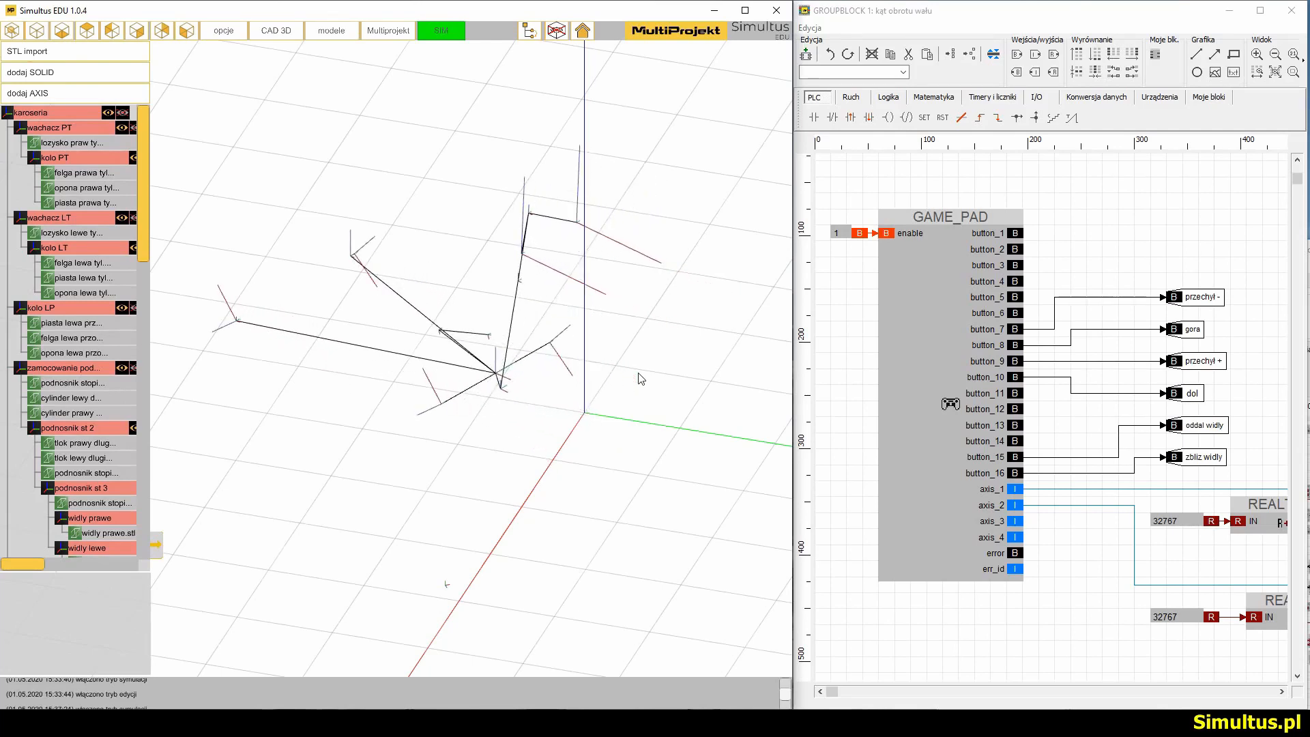
# Show the forklift's solid geometry again and inspect the forks and the tyres up close
pyautogui.click(556, 31)
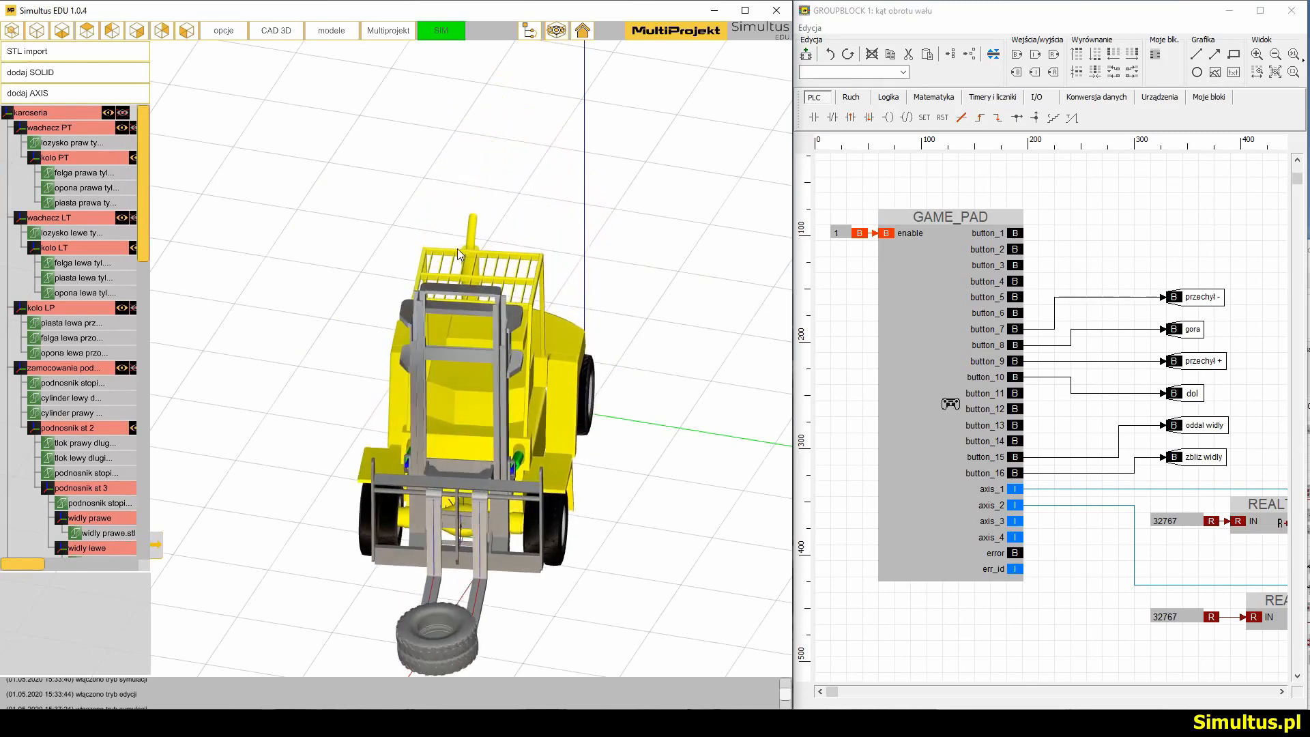
pyautogui.moveTo(646, 448); pyautogui.dragTo(473, 381)
pyautogui.scroll(5, 437, 375)
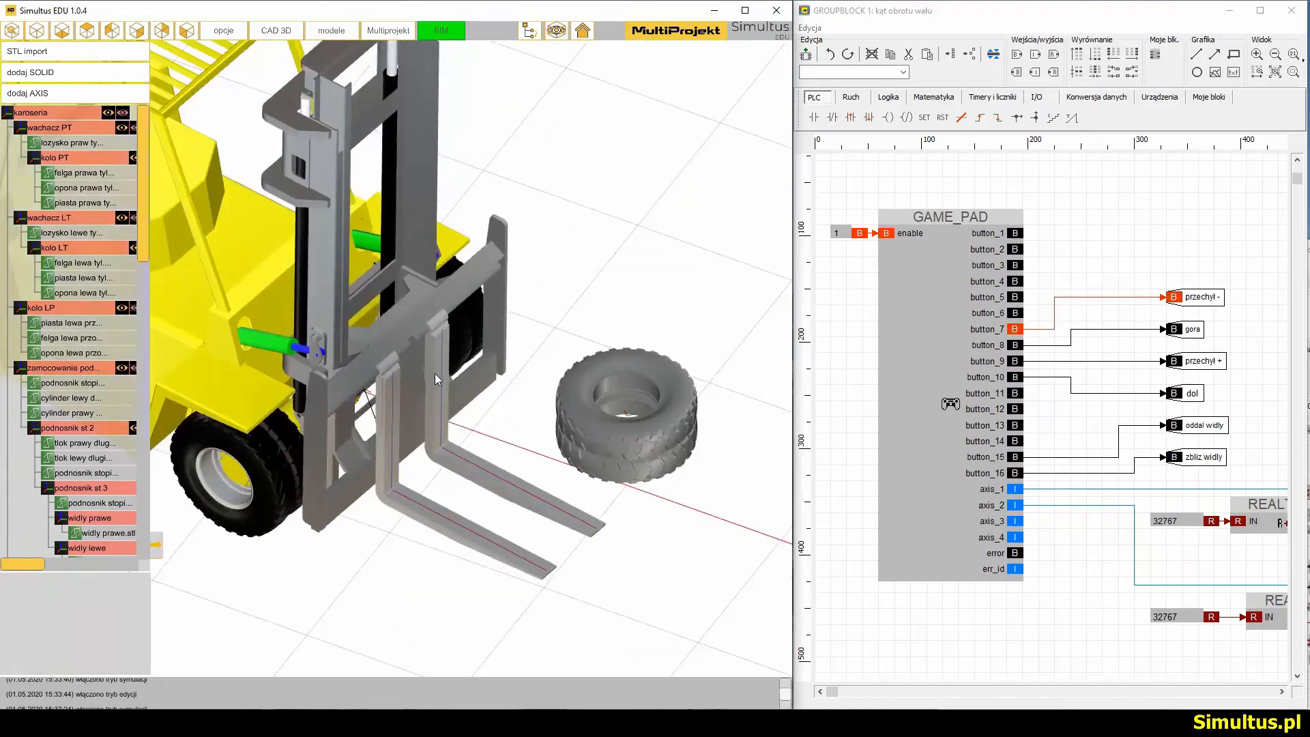